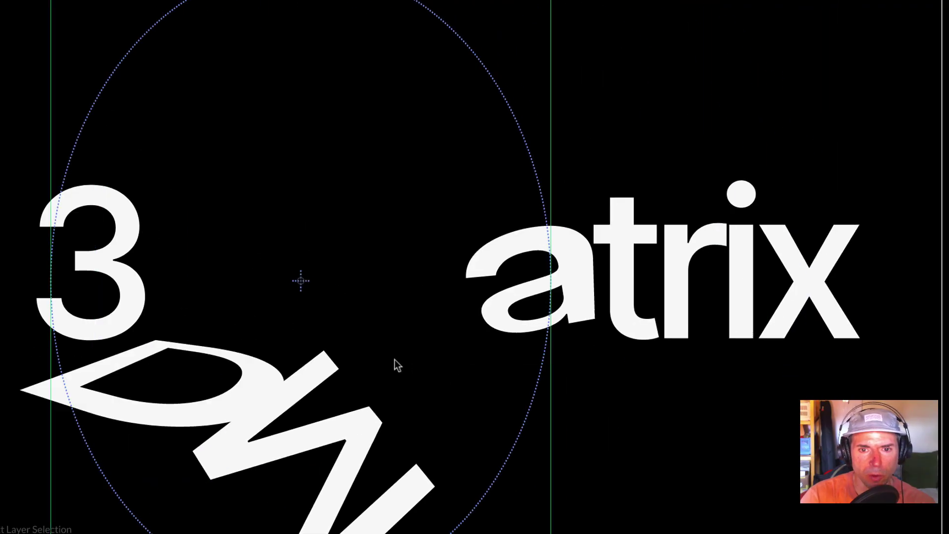
drag(393, 360, 212, 356)
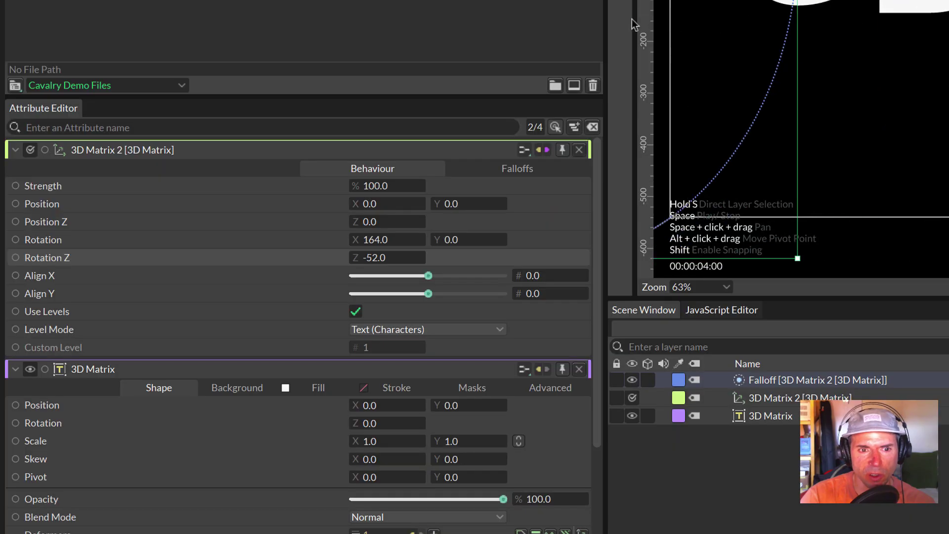
drag(621, 18, 948, 13)
mouse_move(529, 247)
mouse_down()
mouse_move(699, 254)
mouse_move(379, 253)
mouse_move(724, 250)
mouse_move(283, 243)
mouse_move(516, 250)
mouse_up()
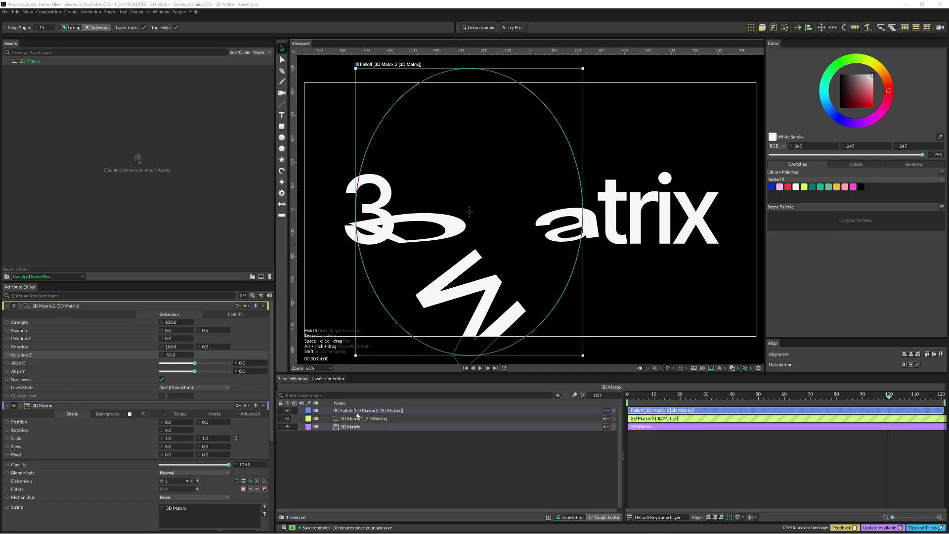
Delete the existing falloff and 3D Matrix deformer, and add a fresh 3D Matrix deformer to the text layer
key(Delete)
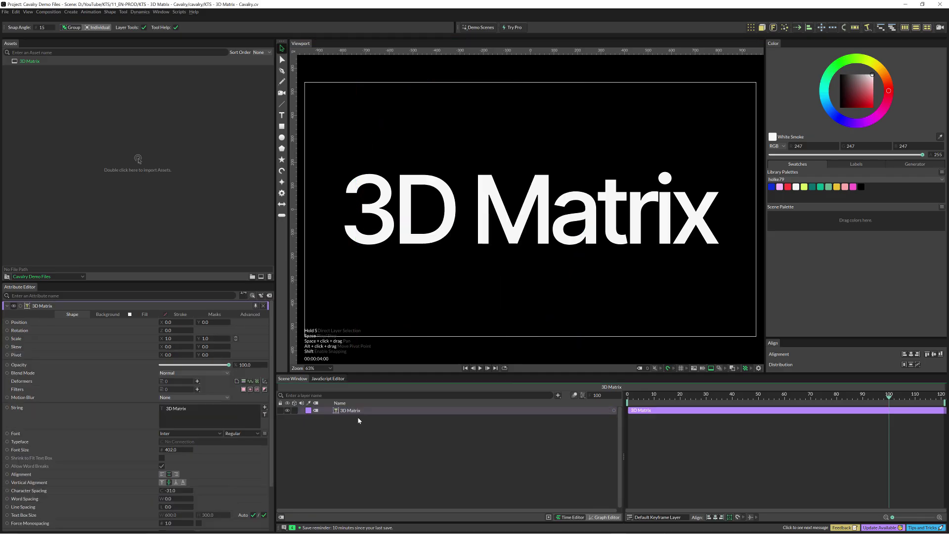
click(355, 411)
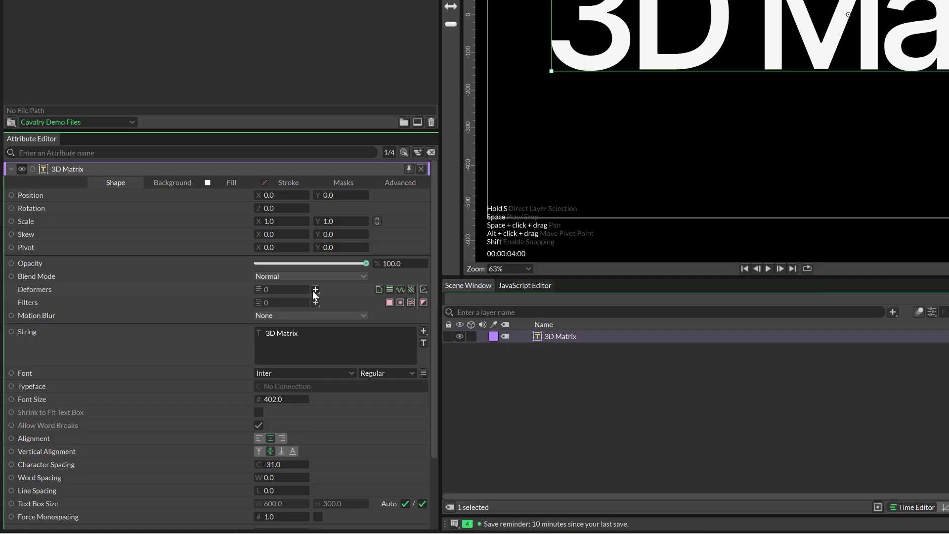
click(313, 290)
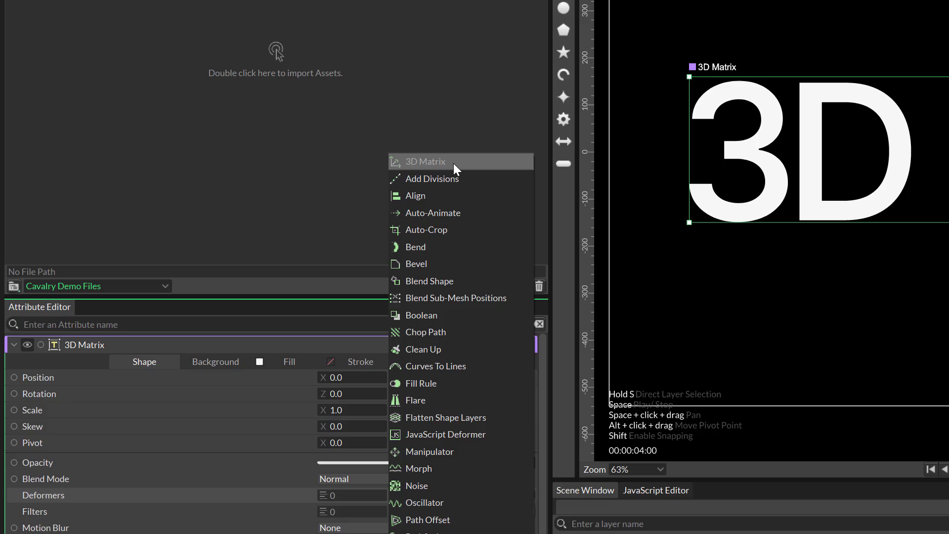
click(423, 163)
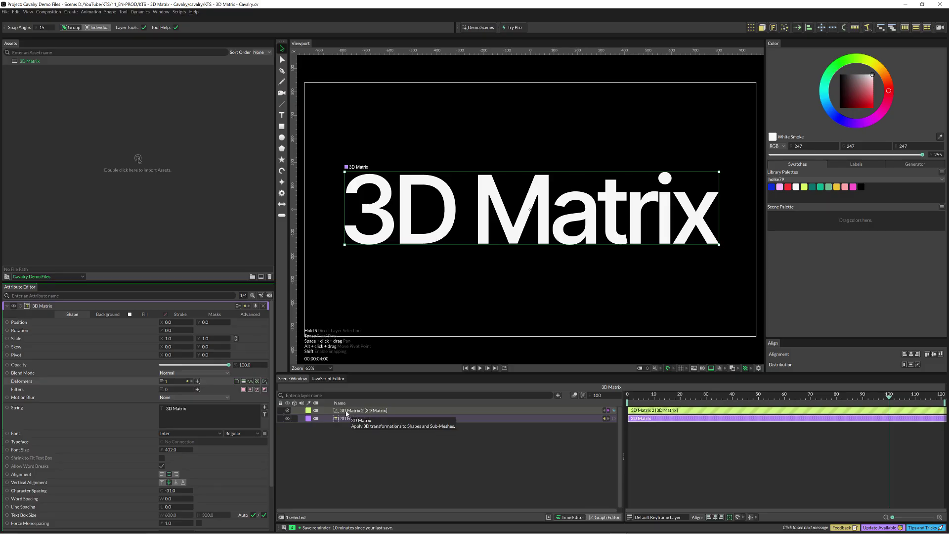
click(347, 412)
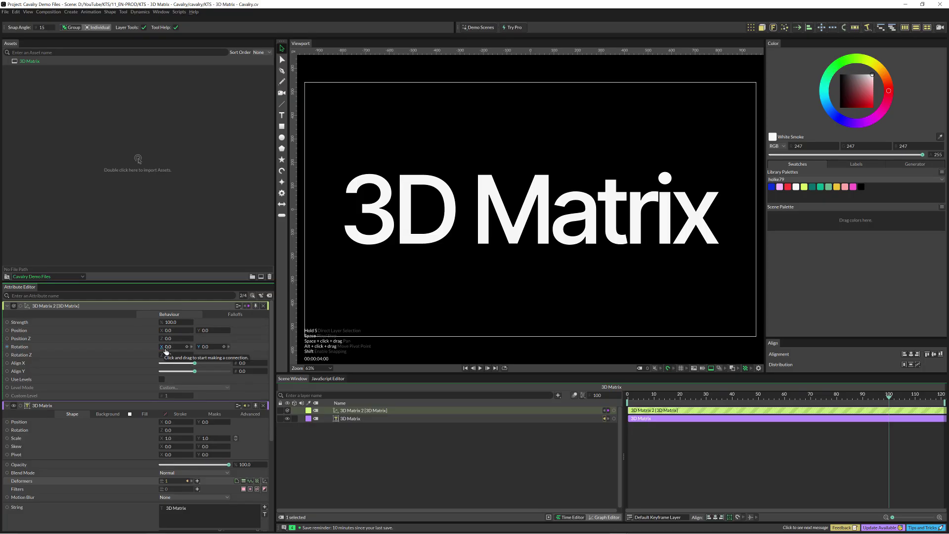
Try the 3D Matrix deformer's rotation on each axis, leaving it at X -41, Y 0 and Z -3
drag(166, 351, 196, 355)
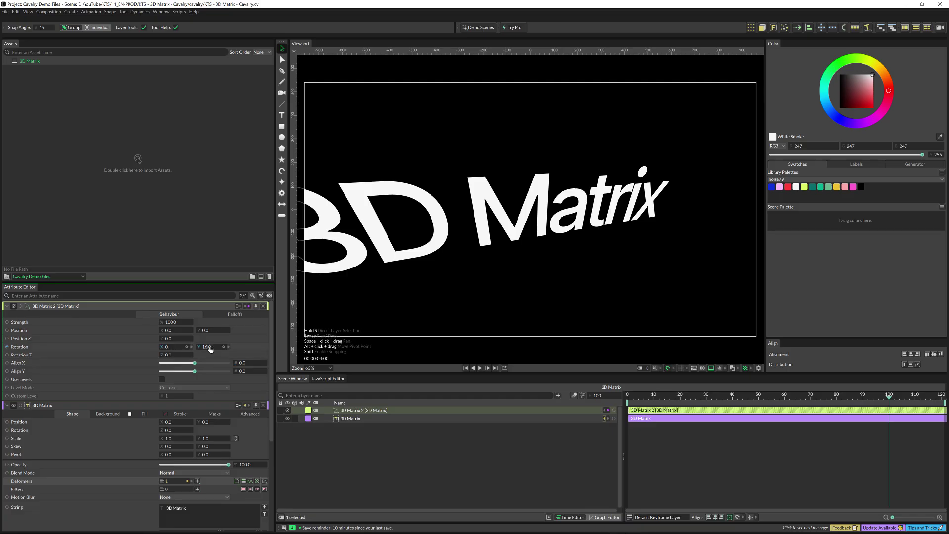
click(210, 348)
text(0)
key(Return)
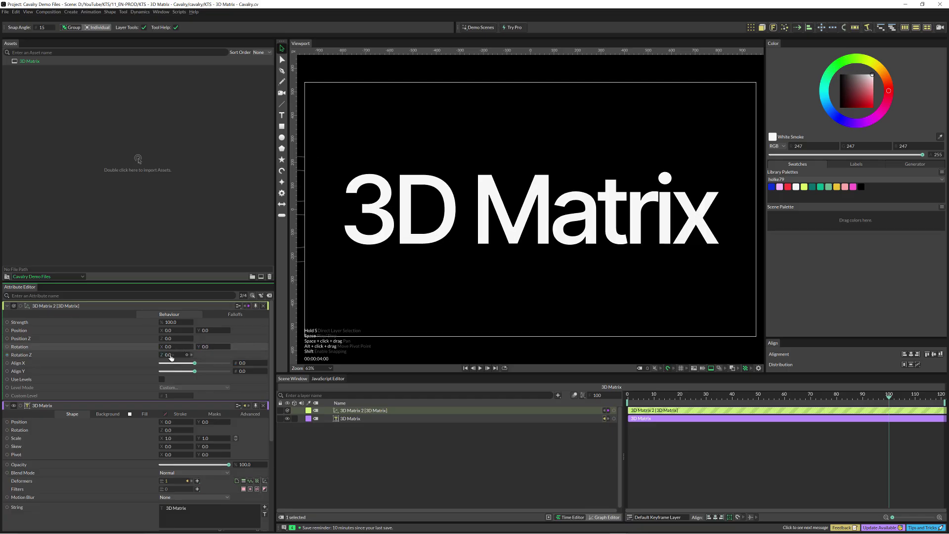
mouse_move(171, 355)
mouse_down()
mouse_move(160, 355)
mouse_move(180, 356)
mouse_move(161, 356)
mouse_up()
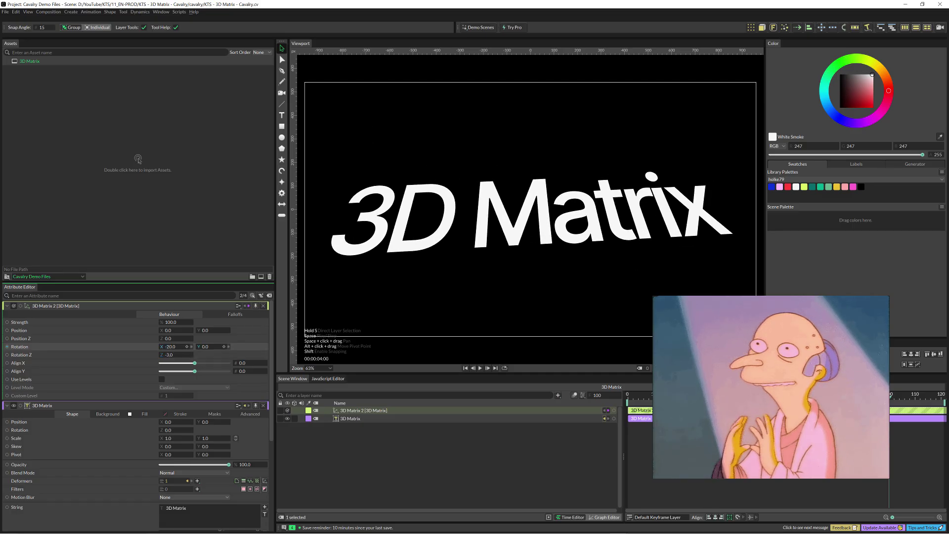
mouse_move(170, 346)
mouse_down()
mouse_move(161, 346)
mouse_move(181, 346)
mouse_move(146, 346)
mouse_move(181, 346)
mouse_move(163, 347)
mouse_up()
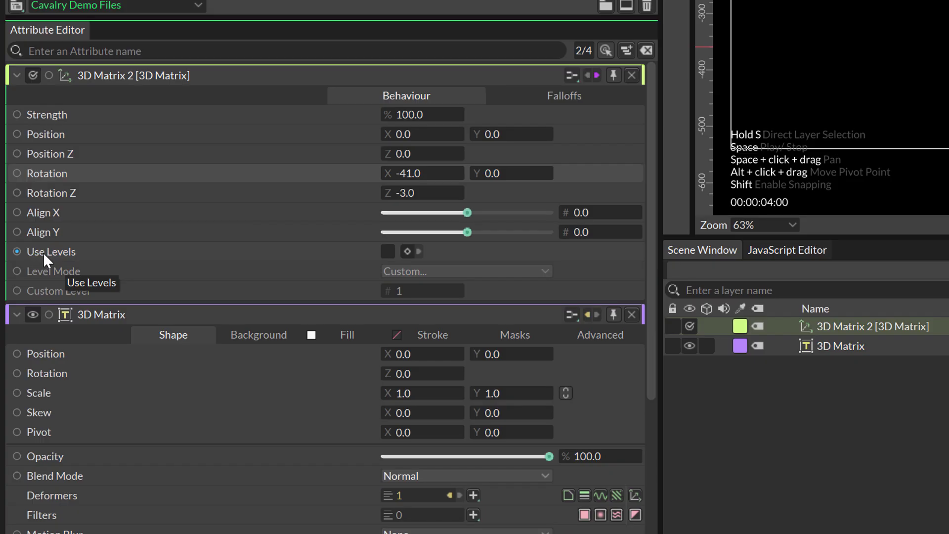
Enable Use Levels on the 3D Matrix deformer and set its Level Mode to Text (Characters)
click(385, 252)
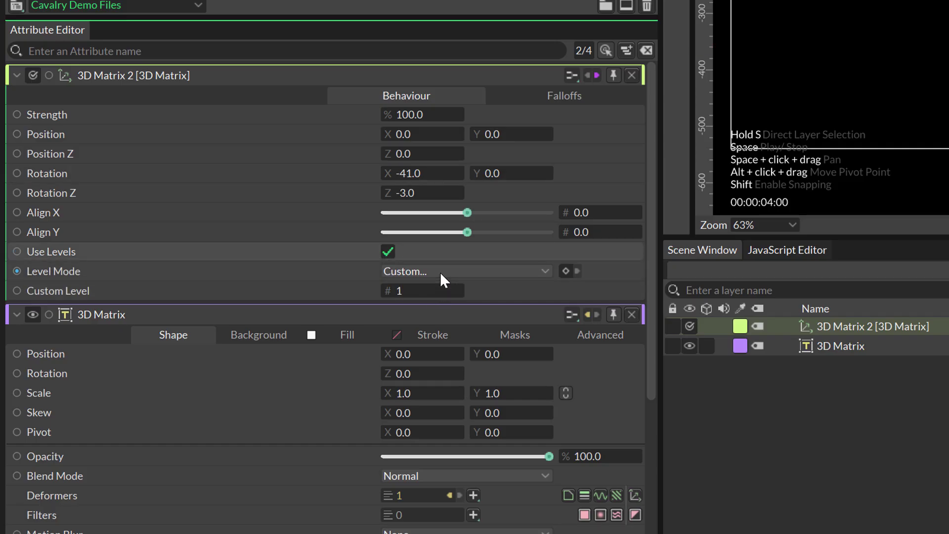
click(441, 279)
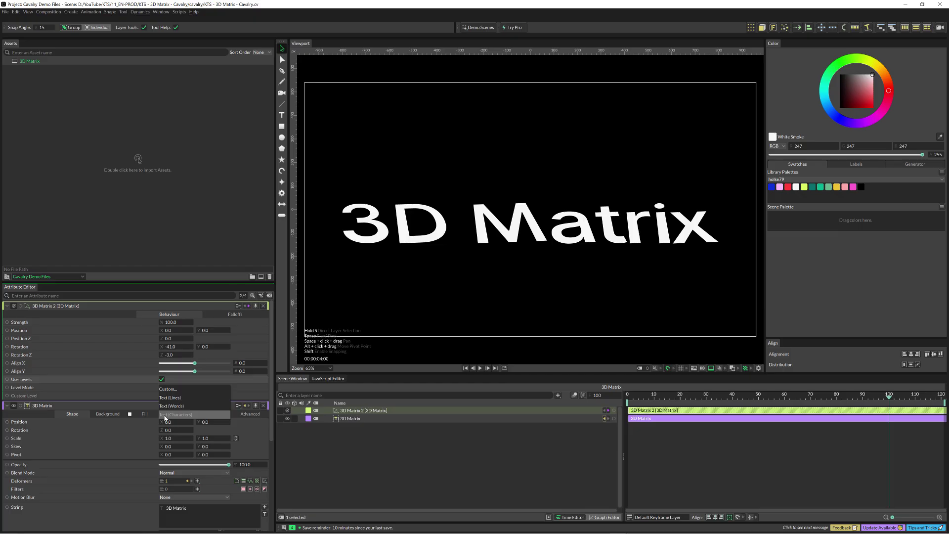
click(166, 414)
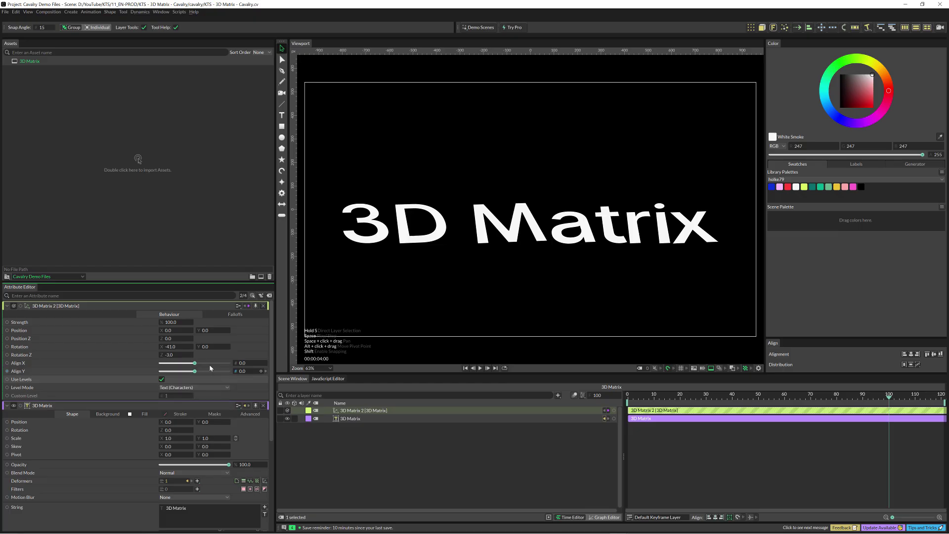
Add a falloff to the deformer, enlarging it to about 2.43 by 2.71 scale around the letters "Ma" at about X -158, Y -52
click(223, 313)
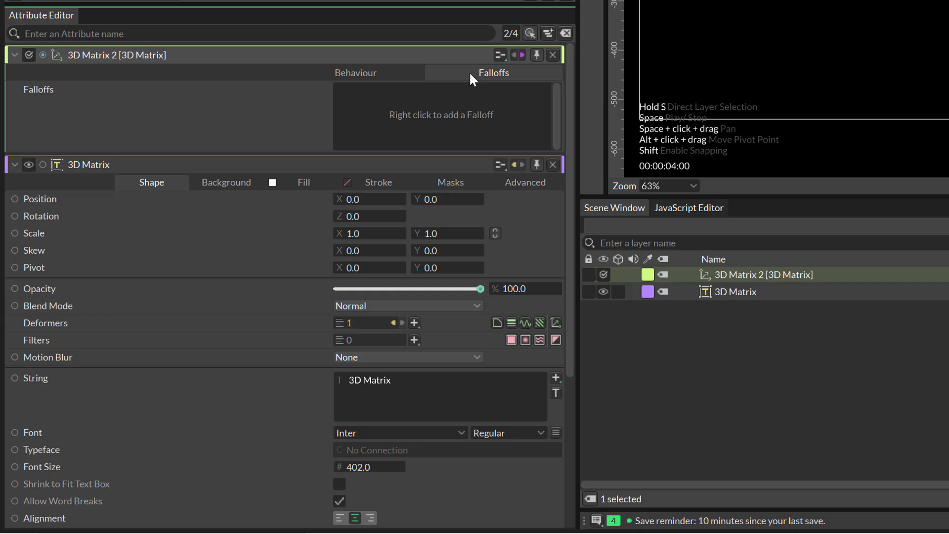
right_click(469, 110)
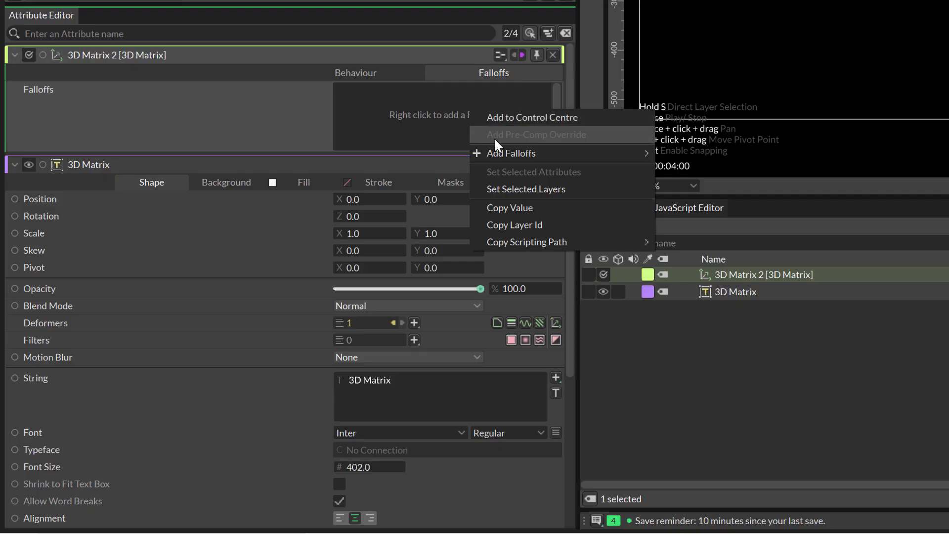
mouse_move(496, 149)
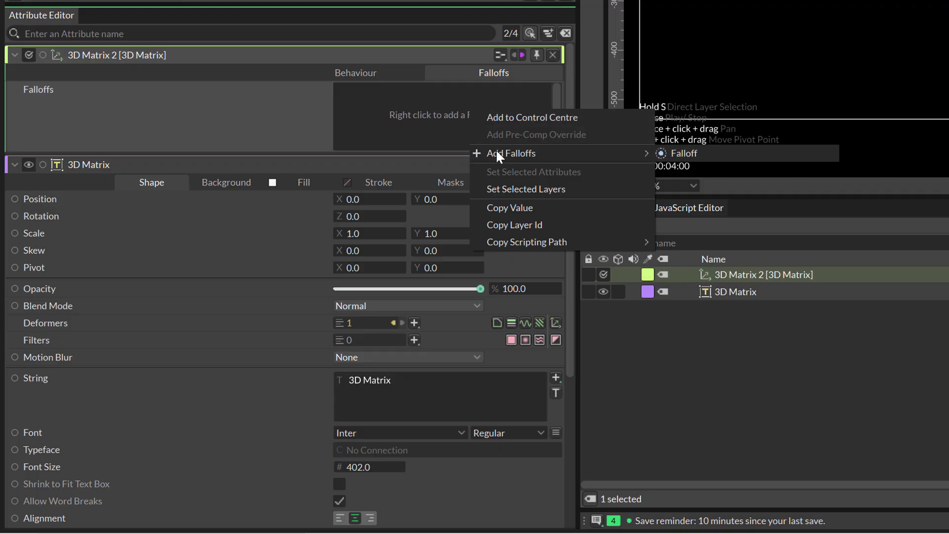
click(682, 155)
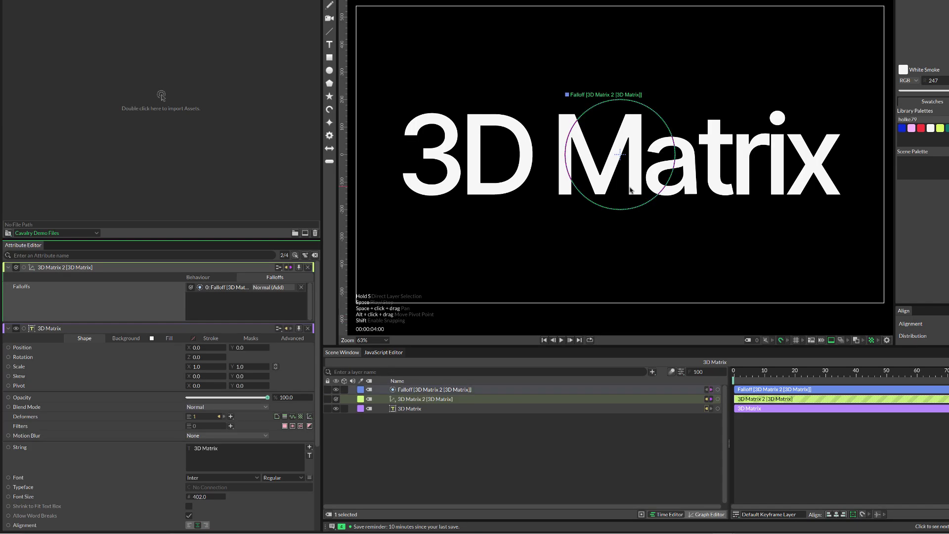
drag(673, 209, 733, 302)
mouse_move(637, 241)
mouse_down()
mouse_move(493, 239)
mouse_move(811, 244)
mouse_move(521, 246)
mouse_move(845, 254)
mouse_move(680, 246)
mouse_move(546, 254)
mouse_move(643, 254)
mouse_up()
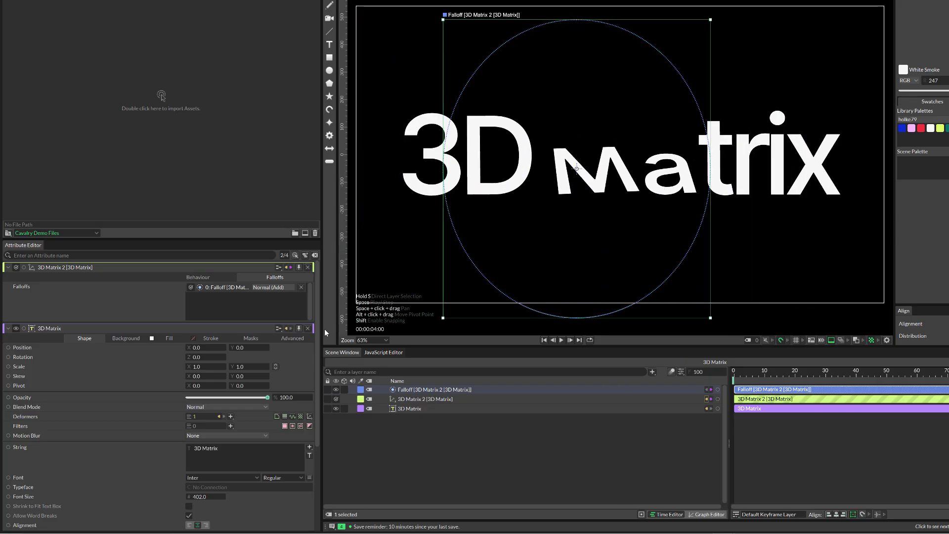
Set the 3D Matrix deformer's rotation to X 180 and Z -35
click(209, 277)
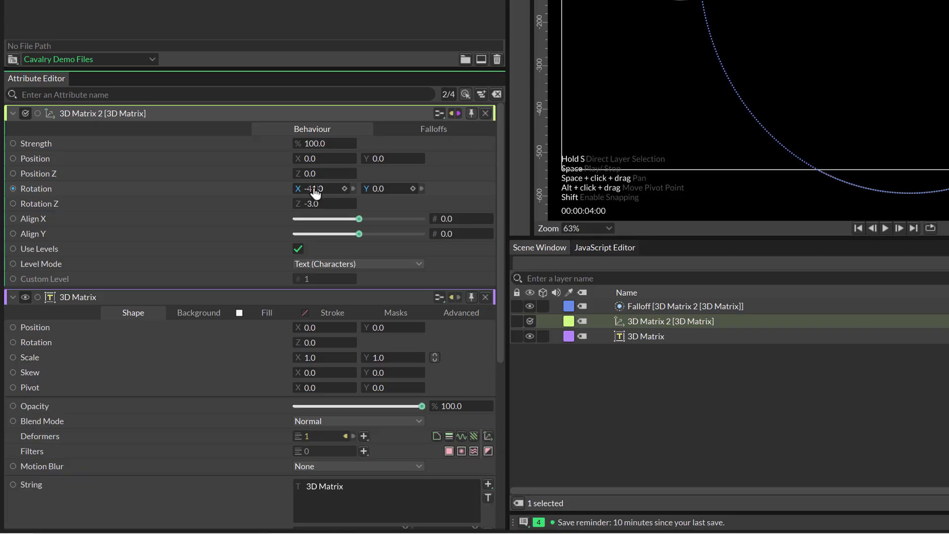
drag(313, 190, 349, 190)
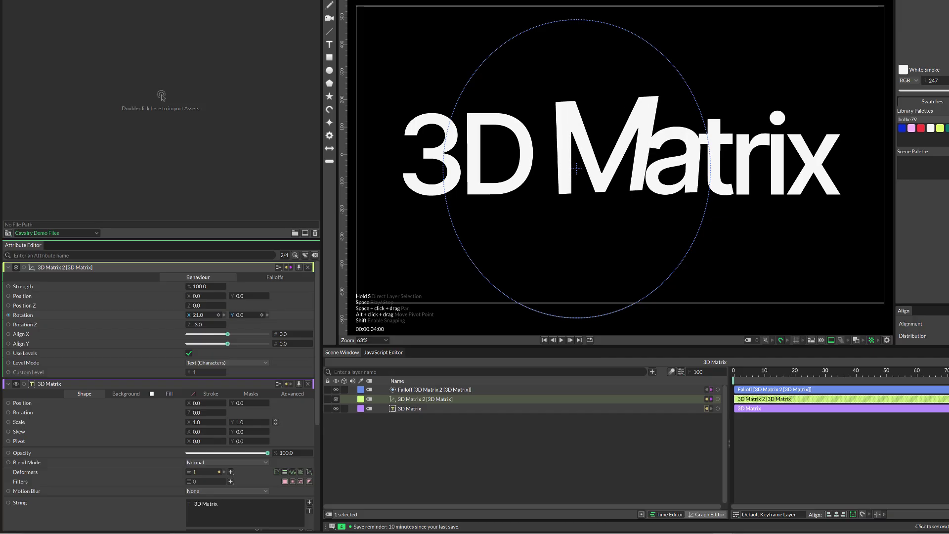
drag(212, 315, 281, 315)
click(195, 316)
text(180)
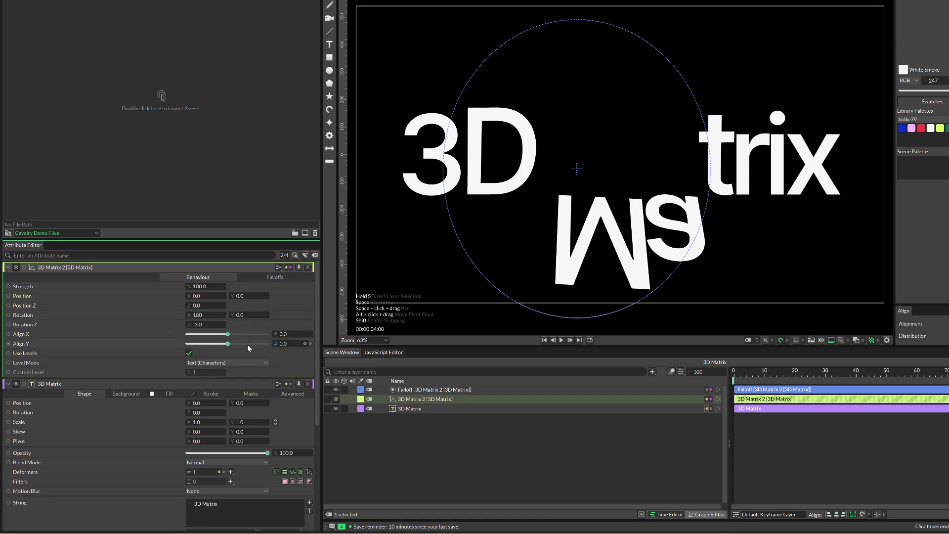
click(126, 316)
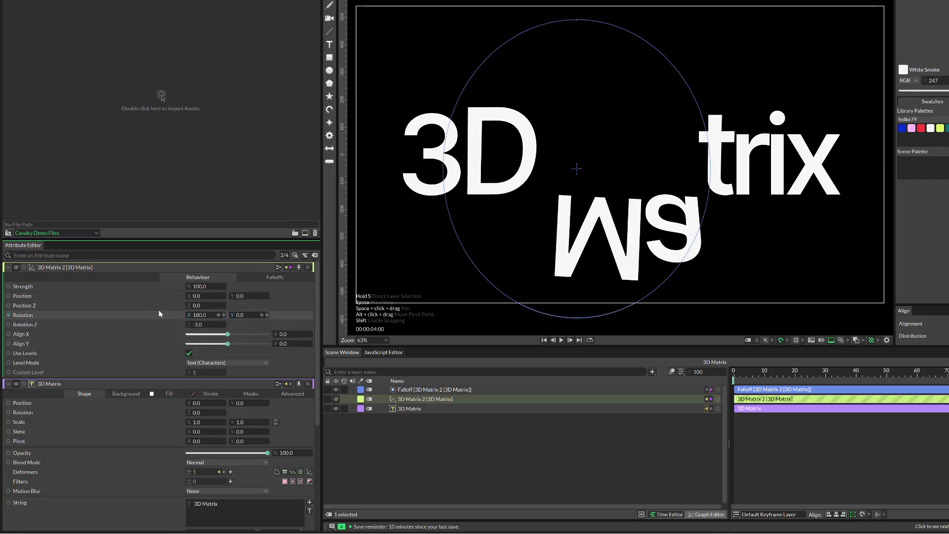
mouse_move(198, 324)
mouse_down()
mouse_move(215, 324)
mouse_move(189, 324)
mouse_move(215, 324)
mouse_up()
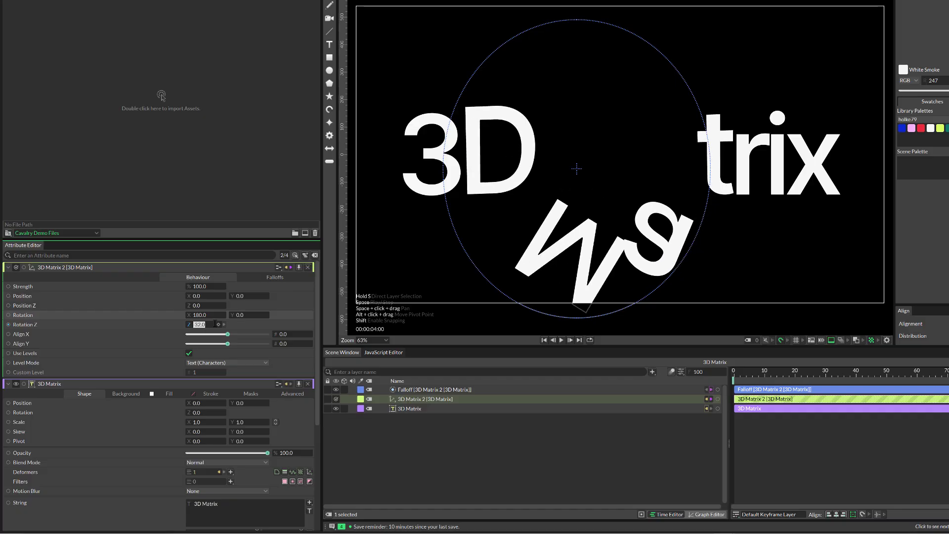
text(-35)
key(Return)
Keyframe the falloff's X position at frame 0 and move it off to the left of the text, at about X -1305
click(747, 390)
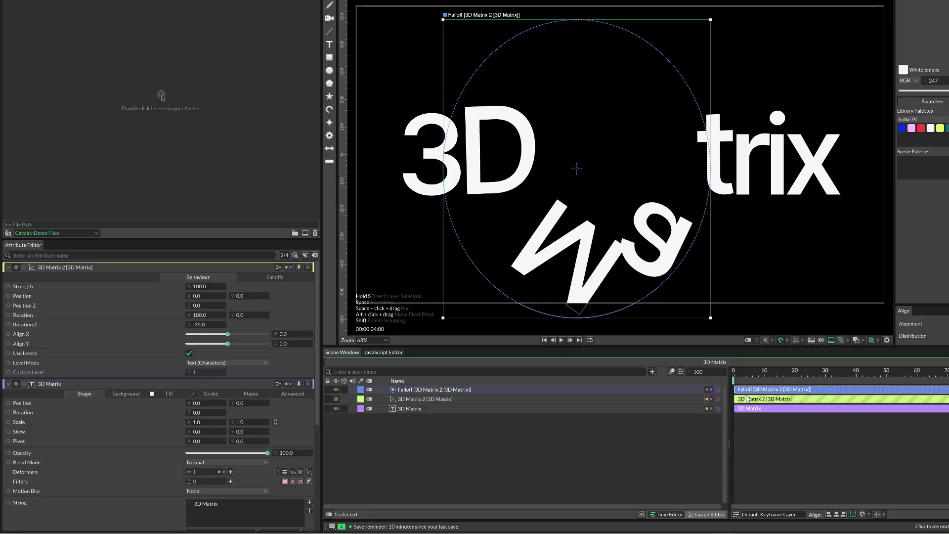
mouse_move(734, 378)
mouse_down()
mouse_move(763, 395)
mouse_move(726, 376)
mouse_up()
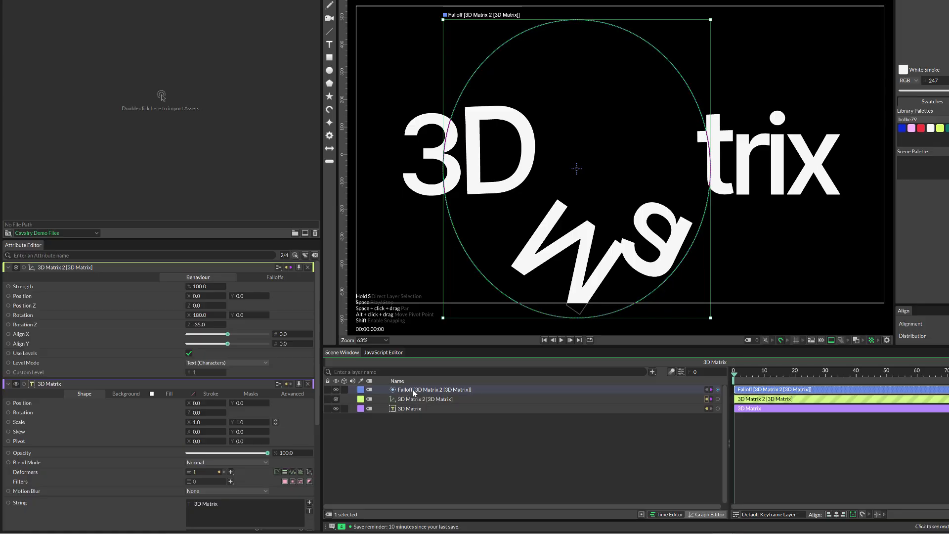
click(408, 391)
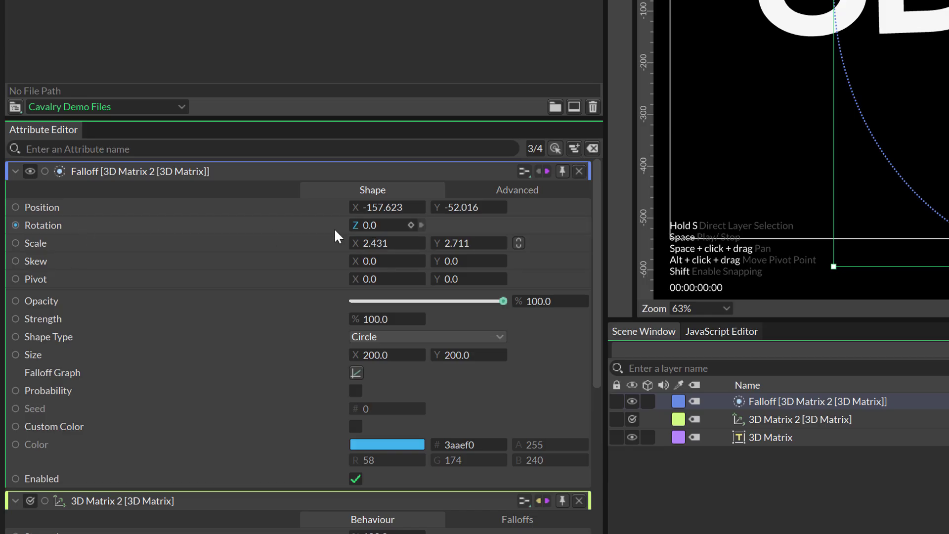
click(410, 207)
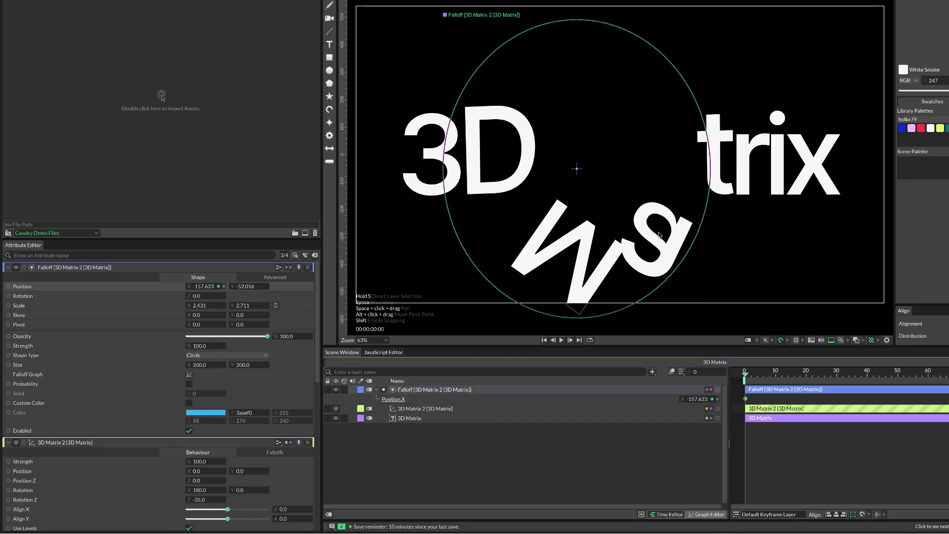
drag(656, 234, 563, 303)
At frame 40, move the falloff past the right end of the text to about X 1174
drag(806, 374, 867, 384)
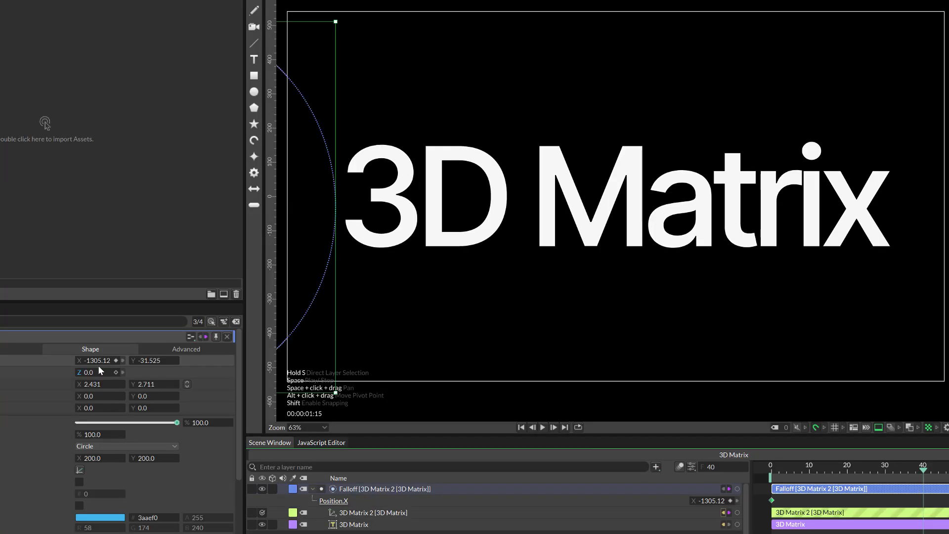
drag(203, 286, 553, 287)
drag(93, 360, 129, 360)
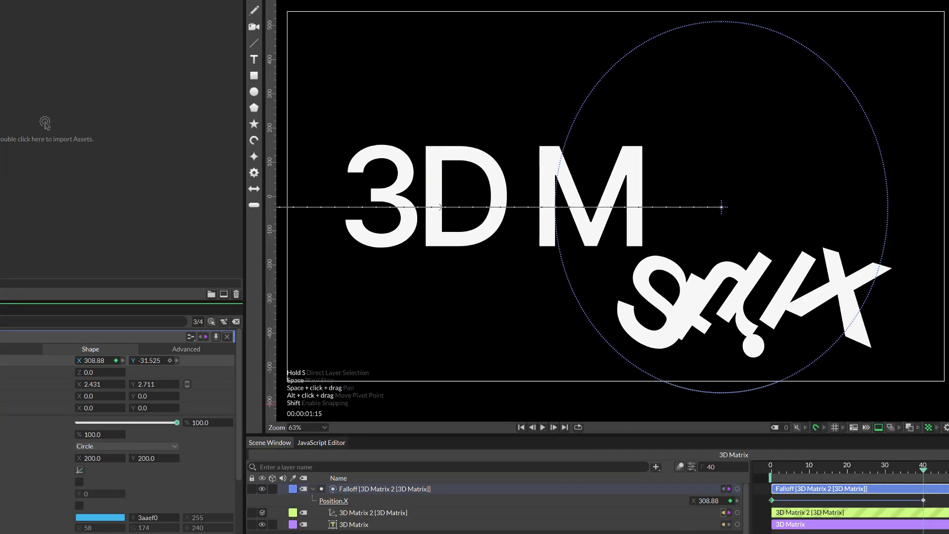
drag(99, 361, 409, 360)
drag(936, 206, 948, 206)
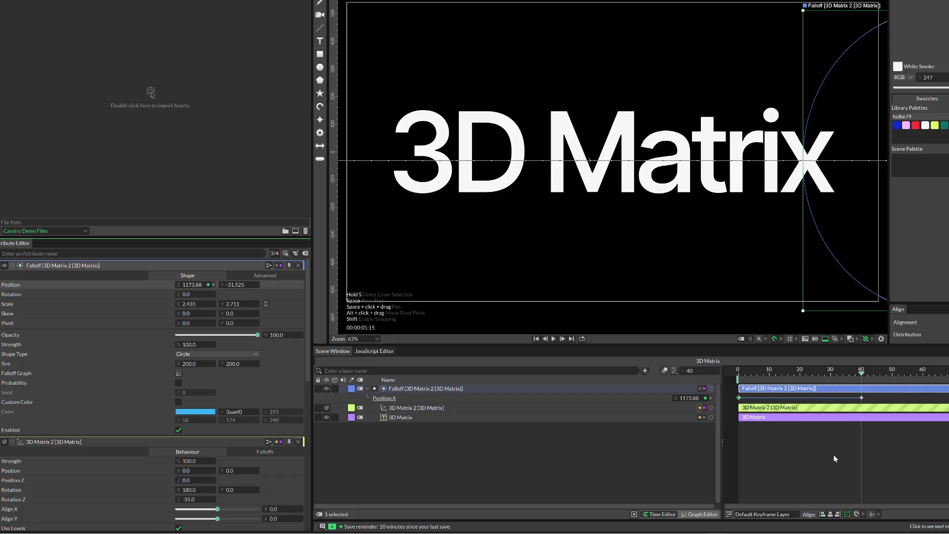
Shorten the playback range to end just after the frame 40 keyframe, and play the animation from frame 0
right_click(828, 437)
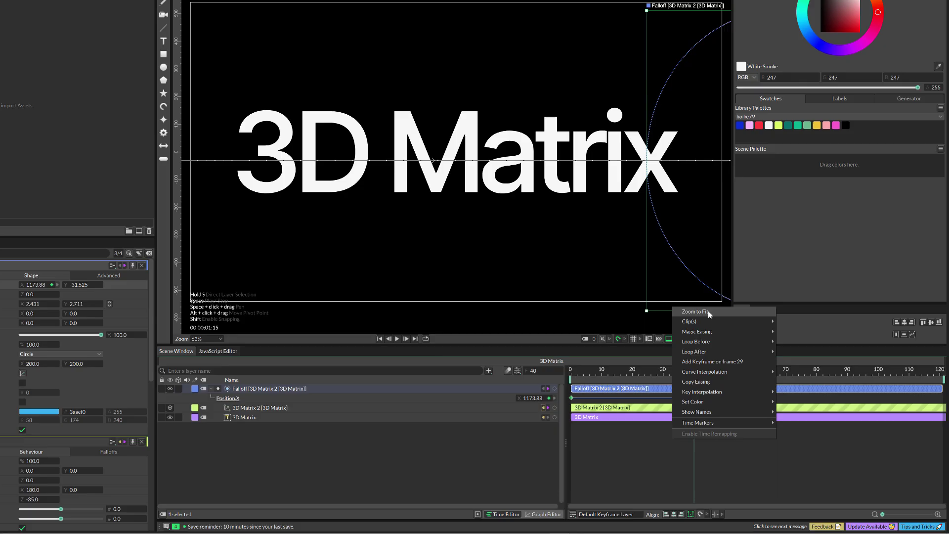
click(868, 311)
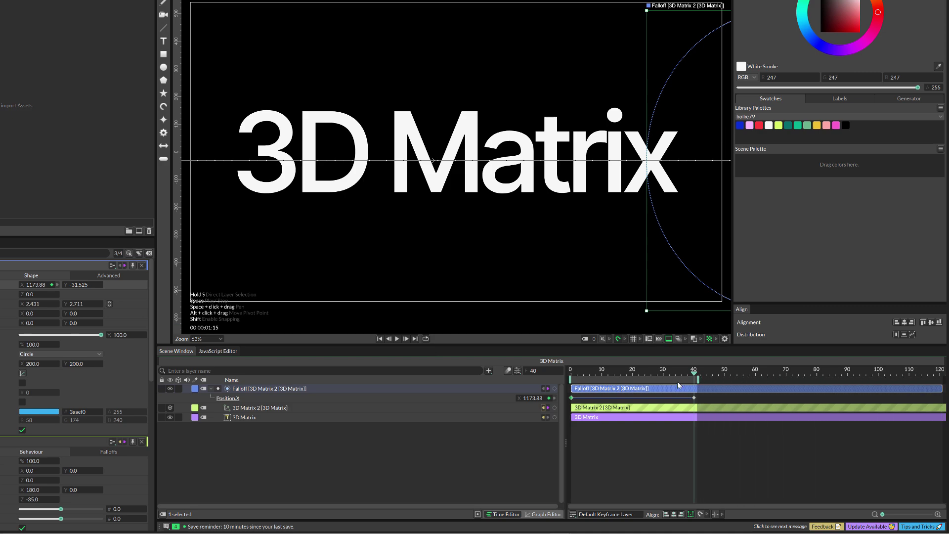
drag(669, 369, 572, 374)
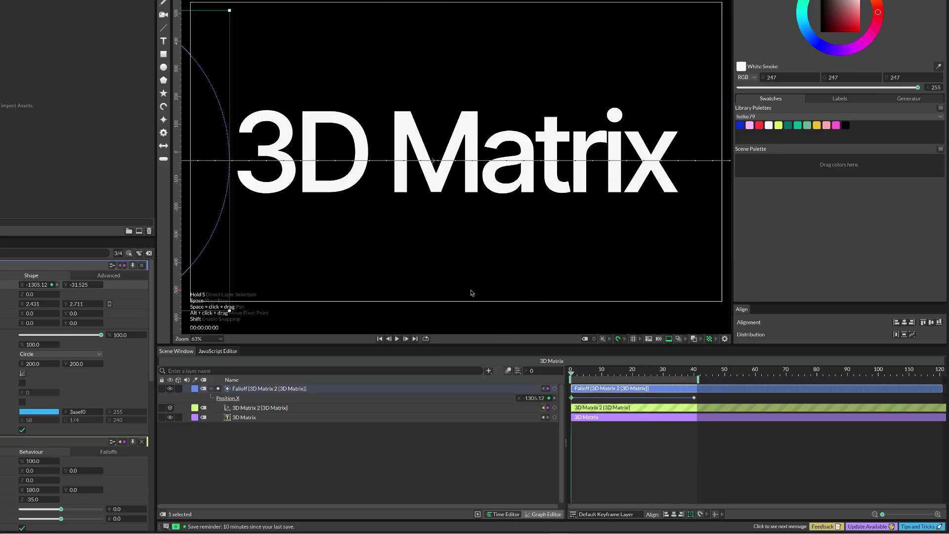
key(space)
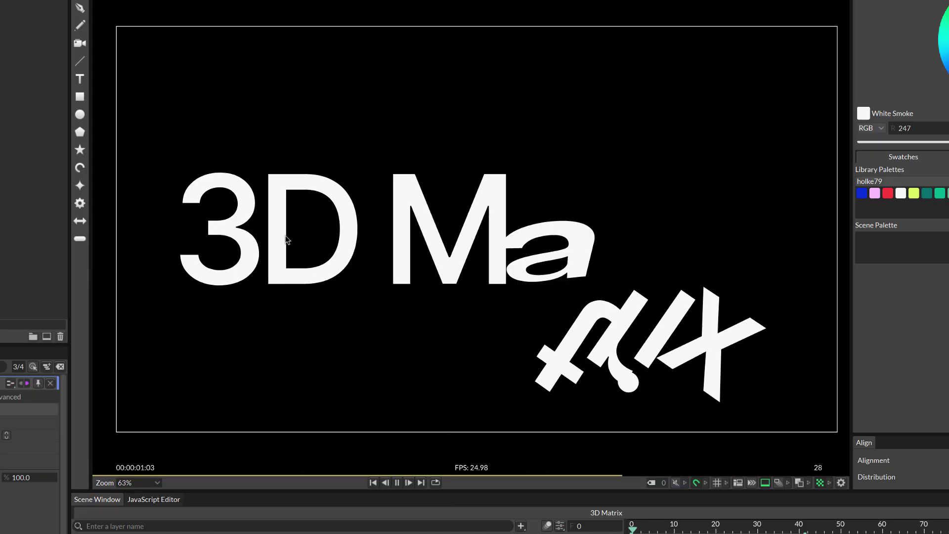
key(space)
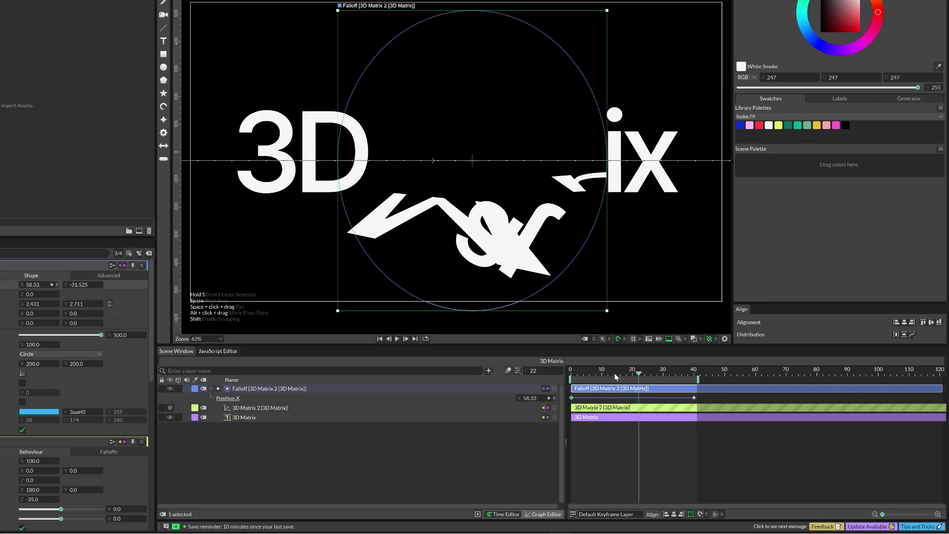
At frame 16, set the 3D Matrix deformer's Position Z to 1392 and play the animation
click(617, 373)
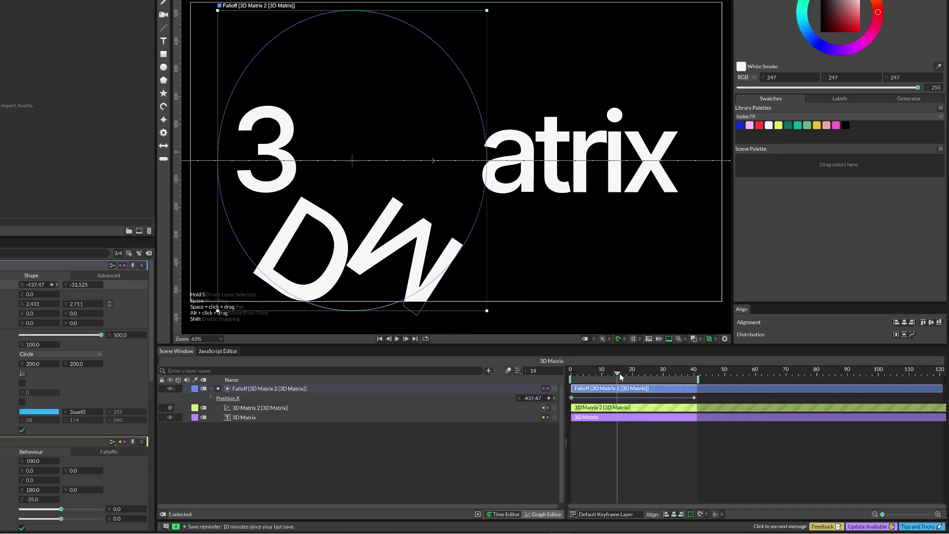
click(238, 407)
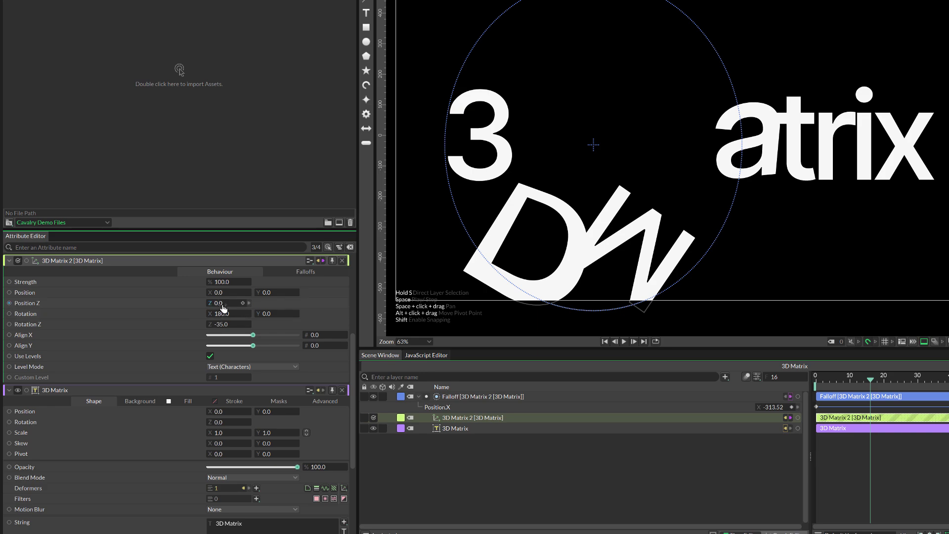
drag(221, 305, 906, 303)
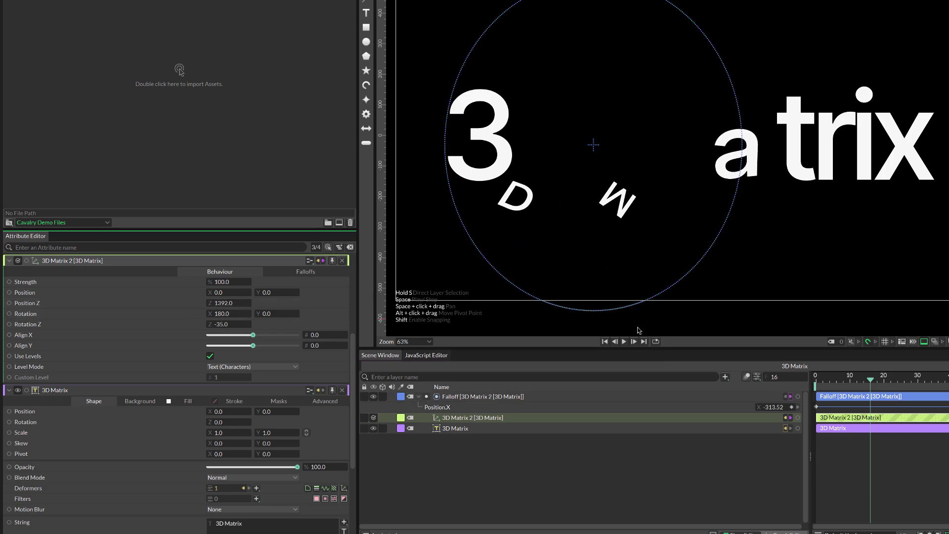
key(space)
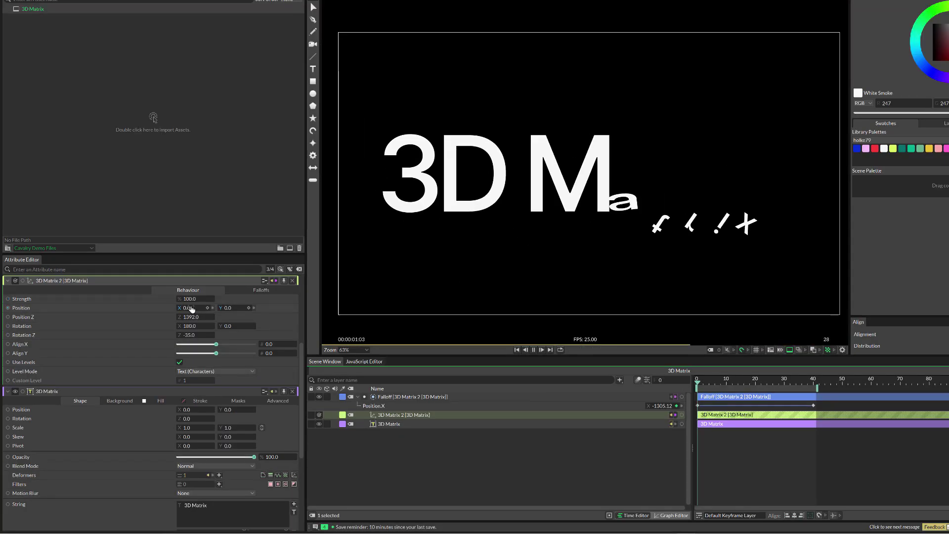
Set the 3D Matrix deformer's position to X 229 and Z 0
drag(188, 310, 301, 309)
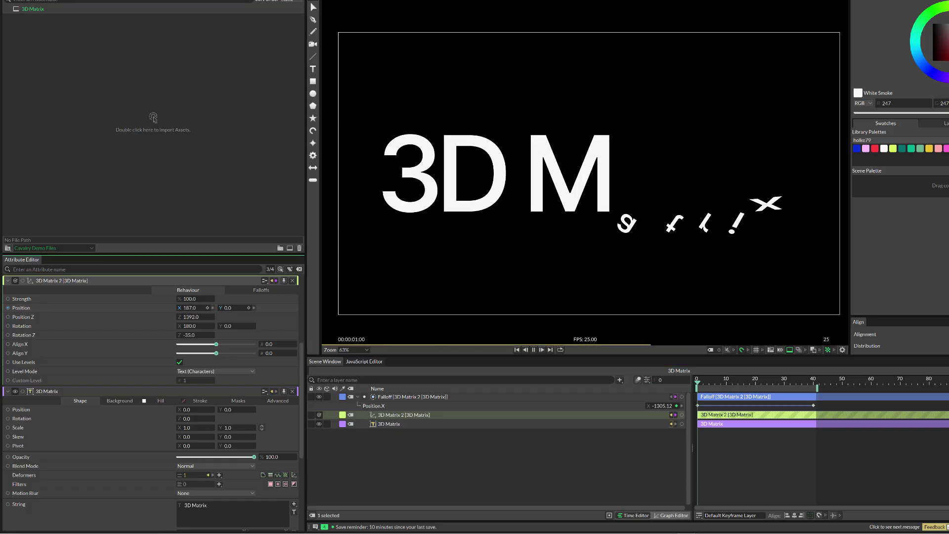
click(198, 317)
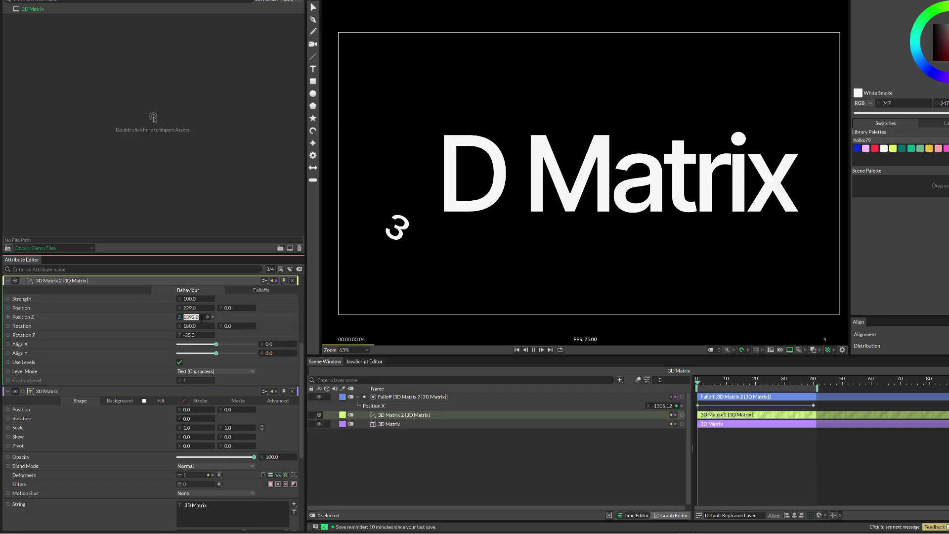
text(0)
key(Return)
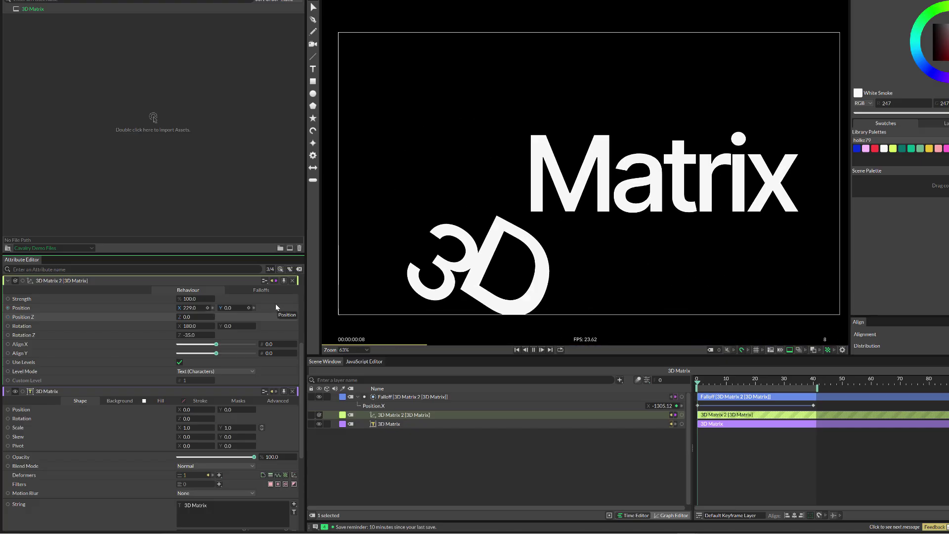
At frame 28, narrow the falloff to about 60% of its width, slightly increase its height, and preview the animation
click(249, 290)
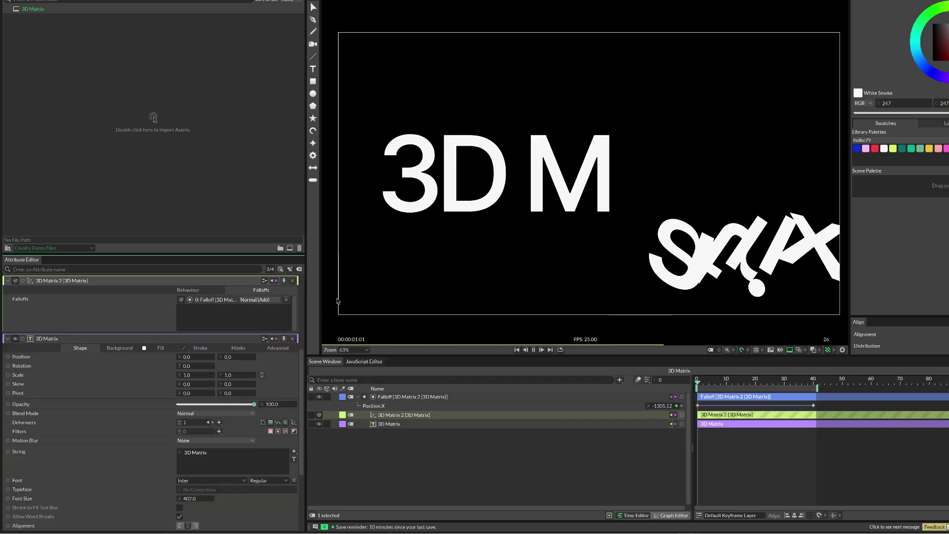
key(space)
click(666, 322)
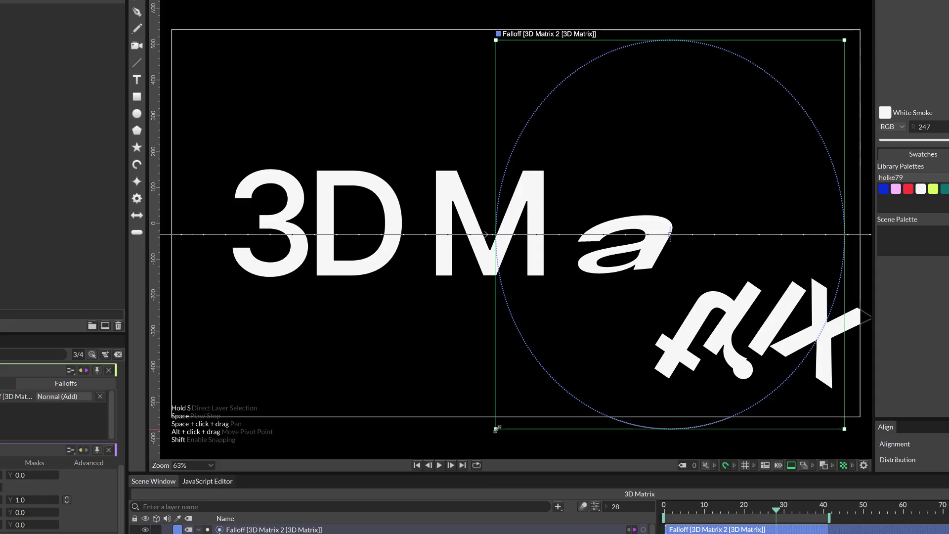
drag(573, 322, 620, 334)
drag(560, 443, 563, 442)
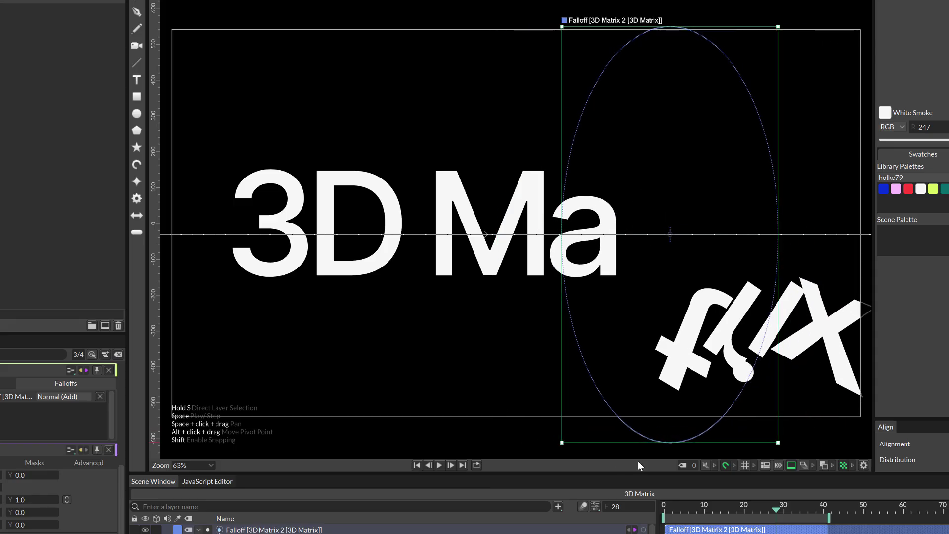
key(space)
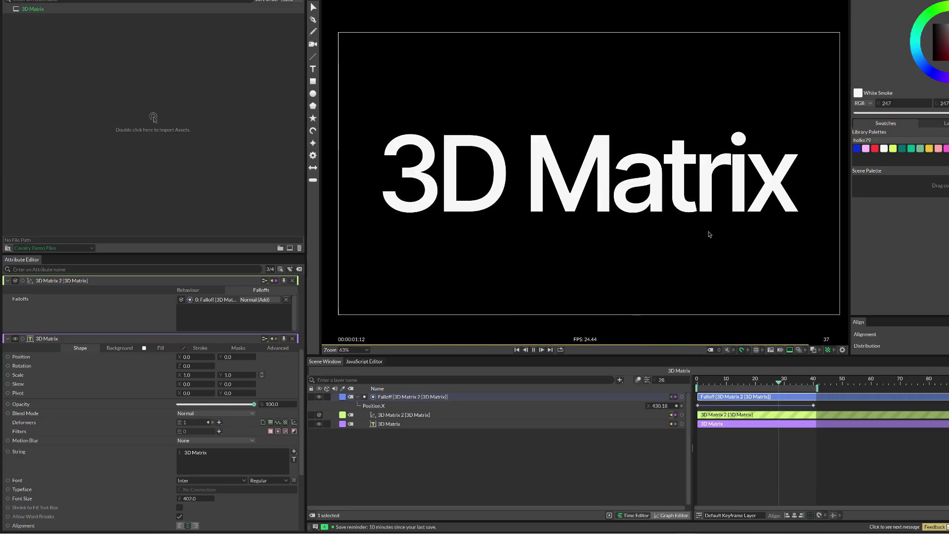
key(space)
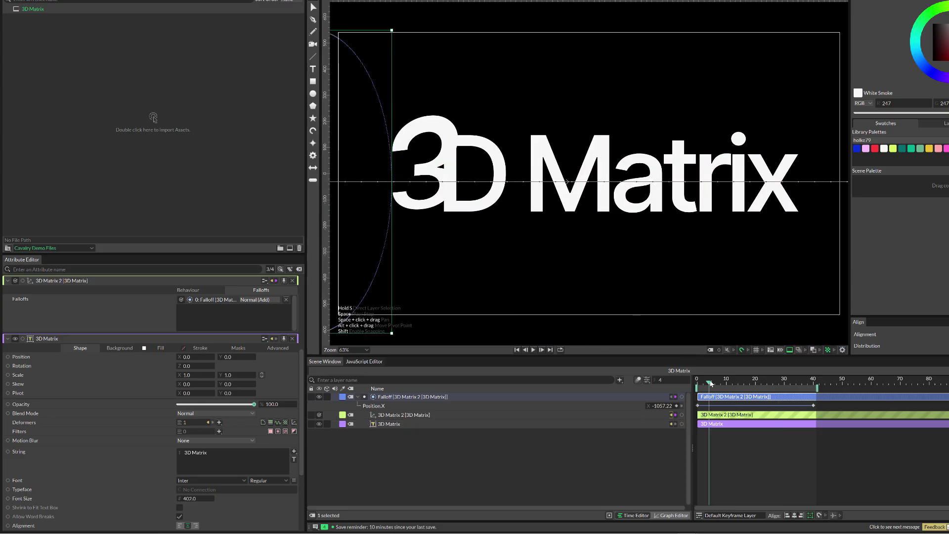
At frame 19, widen the falloff to a scale of about X 4.709 and Y 2.861, and preview the animation from frame 0
drag(710, 383, 752, 382)
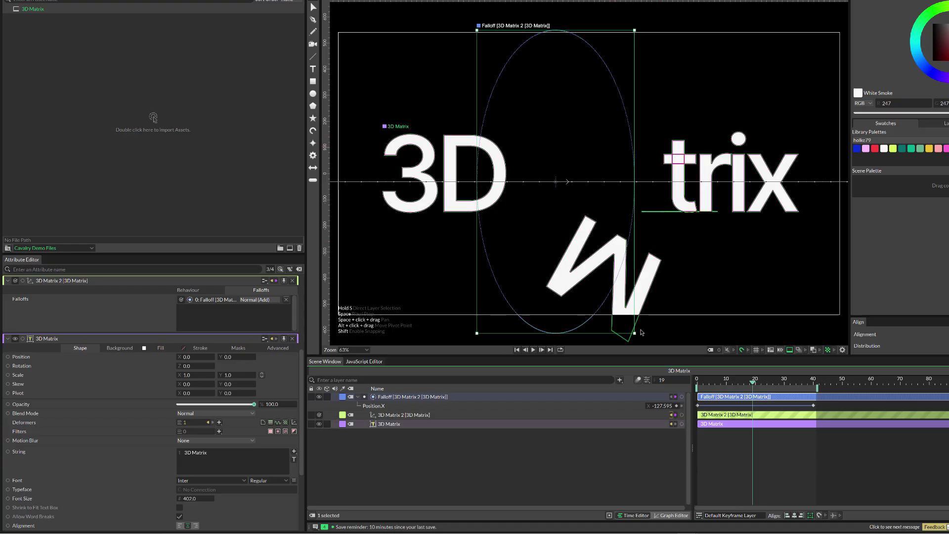
drag(636, 334, 739, 331)
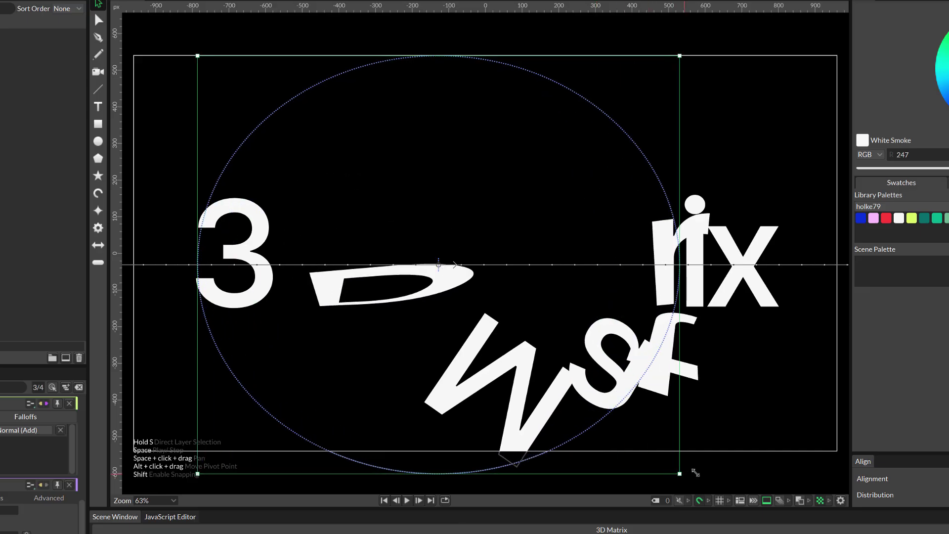
drag(695, 472, 790, 473)
drag(714, 386, 691, 385)
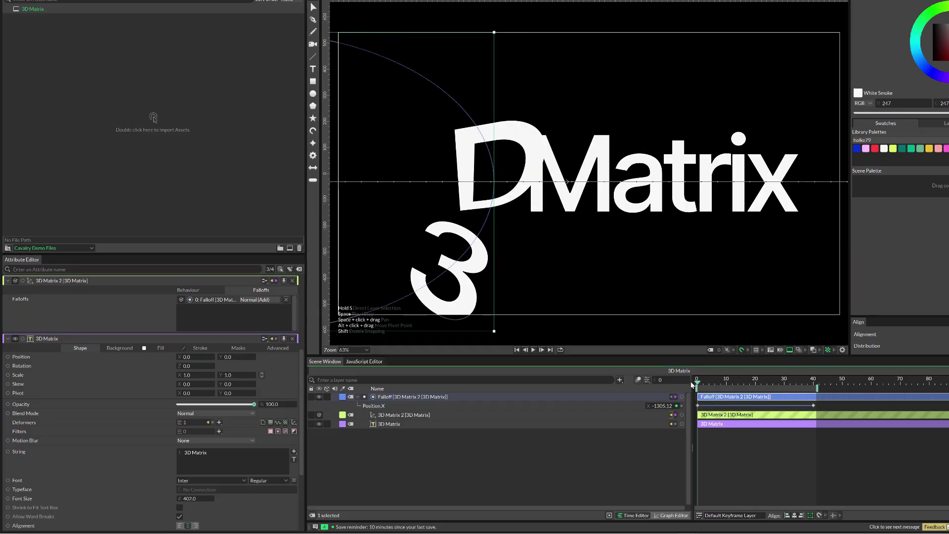
key(space)
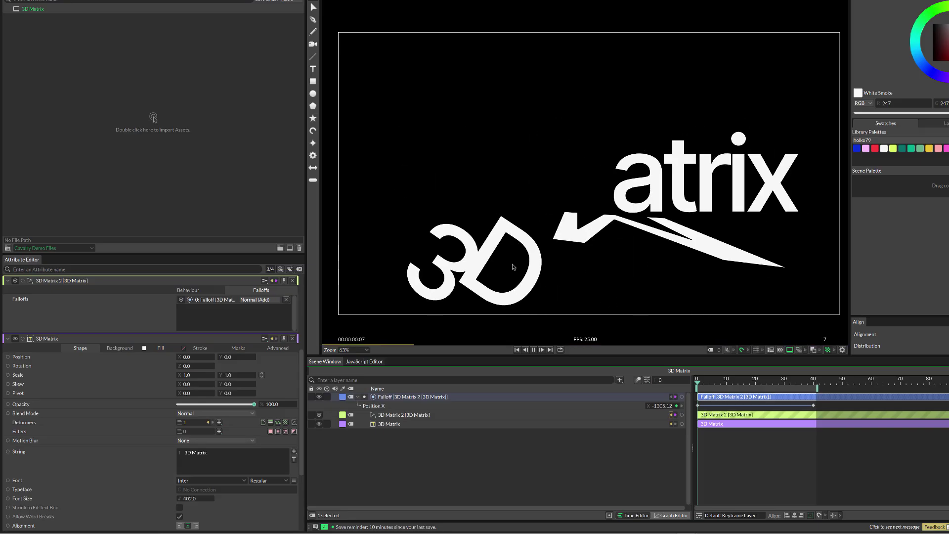
key(space)
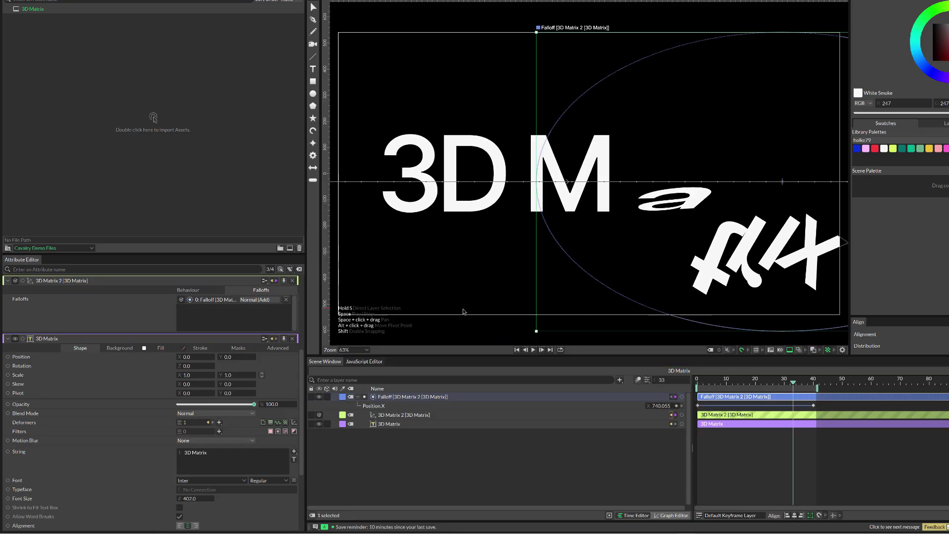
Open the falloff's Falloff Graph and replace its descending curve with the rising ease-in preset
click(398, 397)
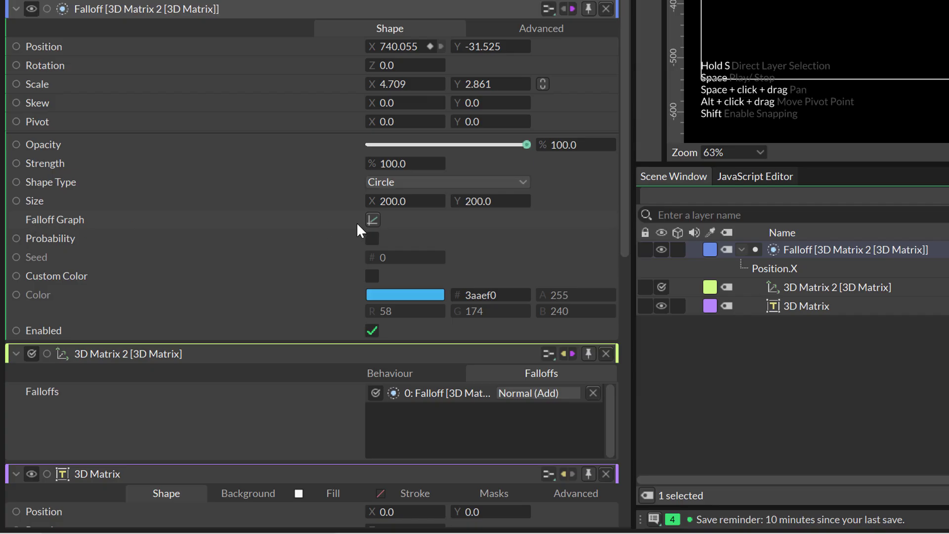
click(373, 220)
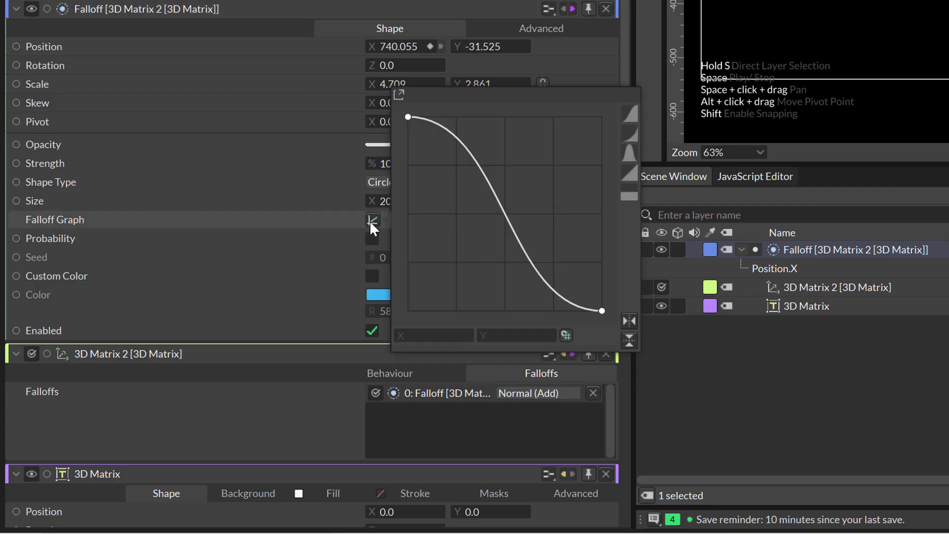
click(635, 113)
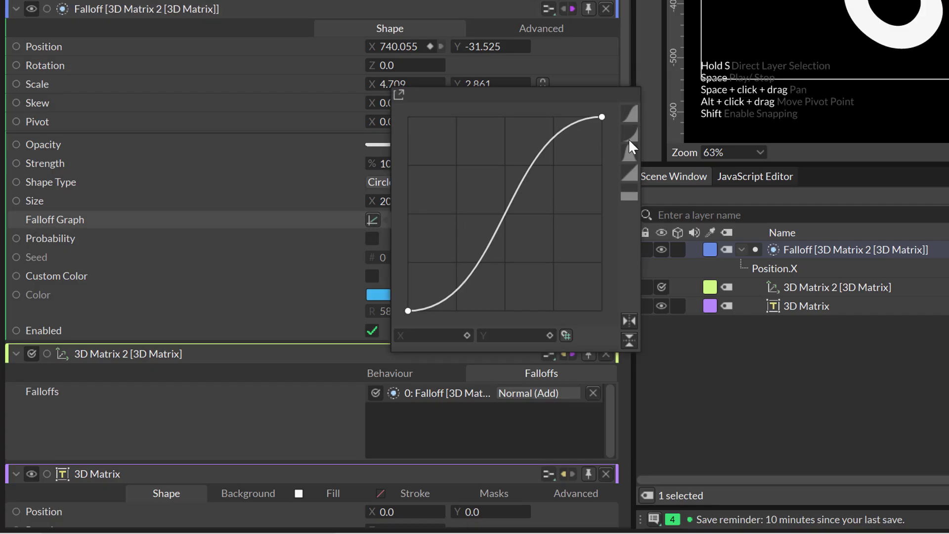
click(630, 132)
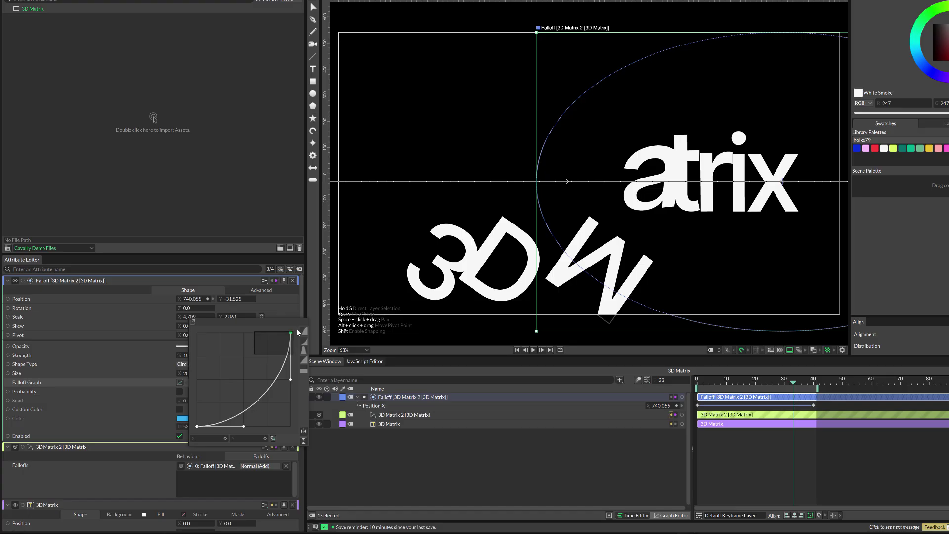
Reshape the falloff graph into a steep S-curve with its lower handle at about 0.843, 0.022, and preview the animation from frame 0
drag(291, 383, 233, 364)
drag(242, 426, 276, 424)
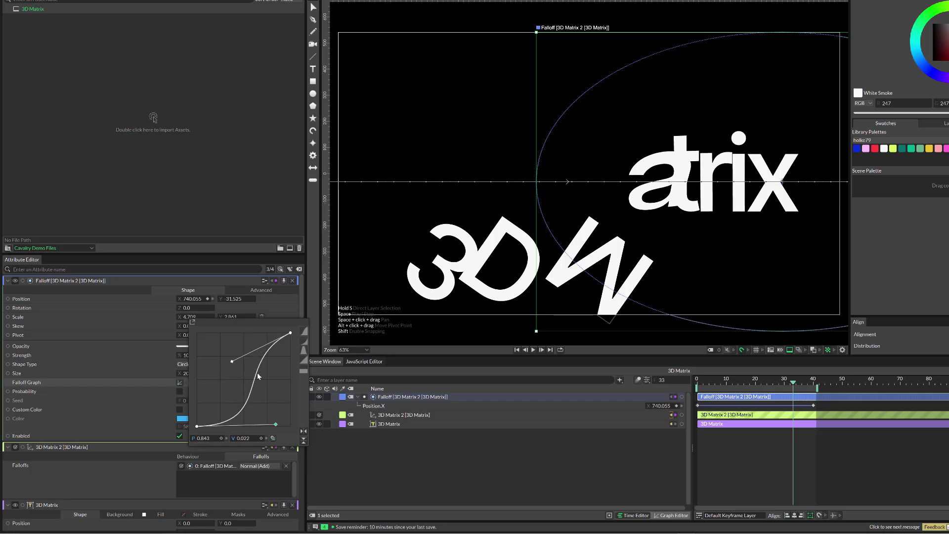
drag(790, 382, 696, 380)
key(space)
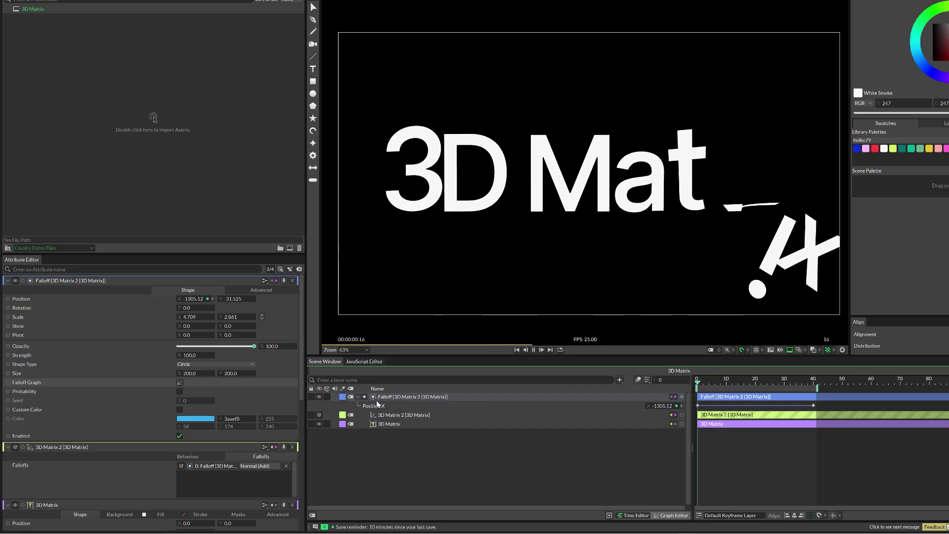
key(space)
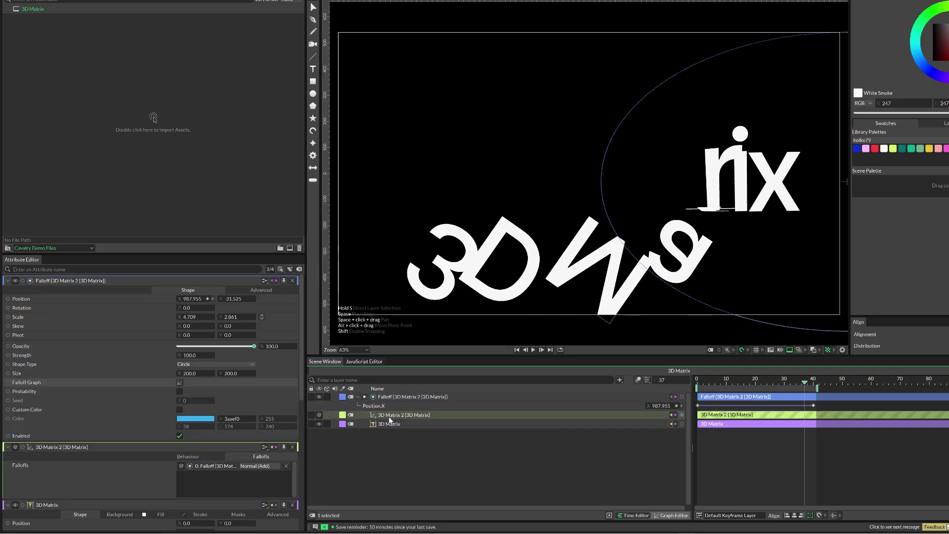
Review the 3D Matrix deformer's Behaviour settings and its options for adding falloffs, and scrub through the falloff's sweep across the text
click(388, 417)
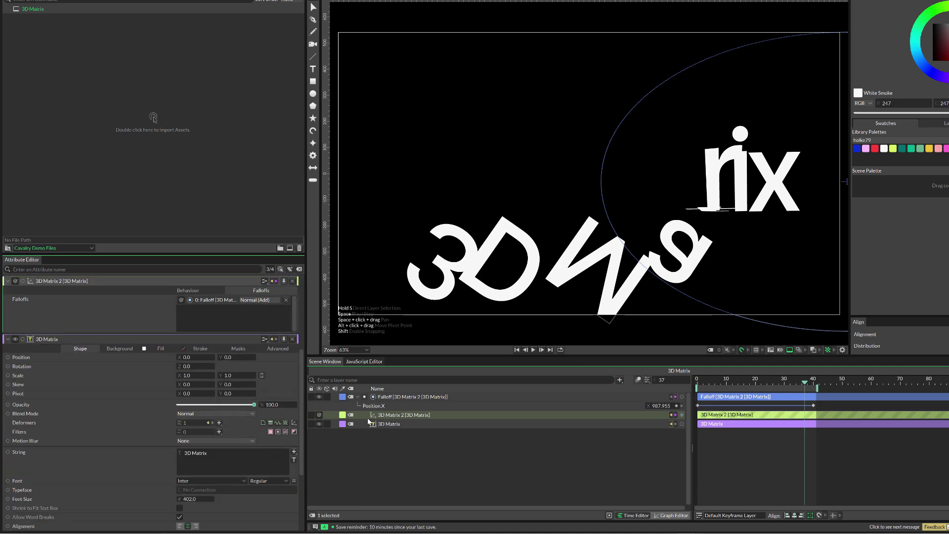
click(182, 290)
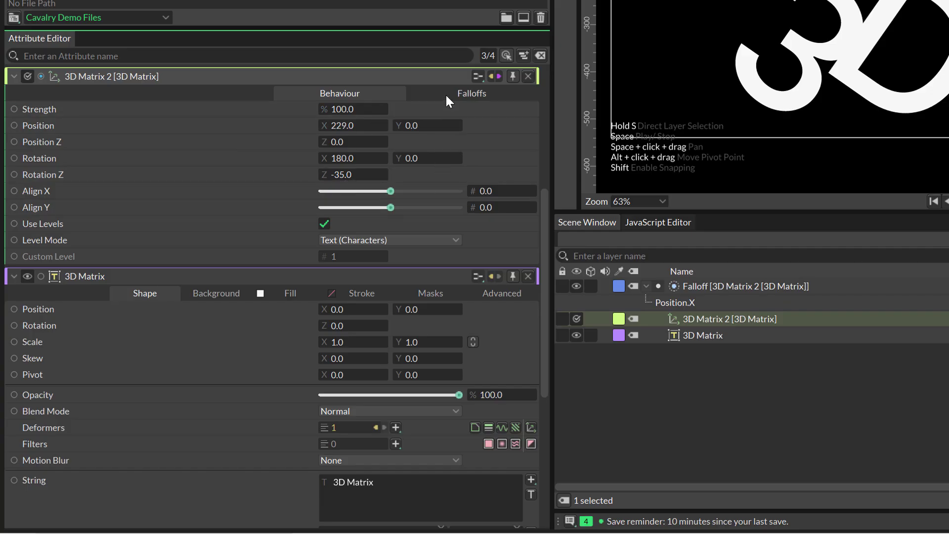
click(446, 97)
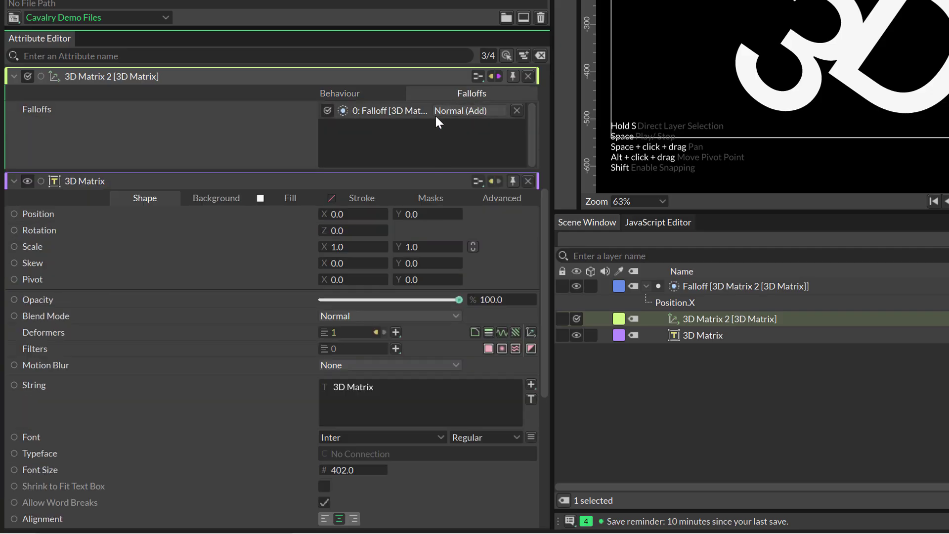
right_click(398, 146)
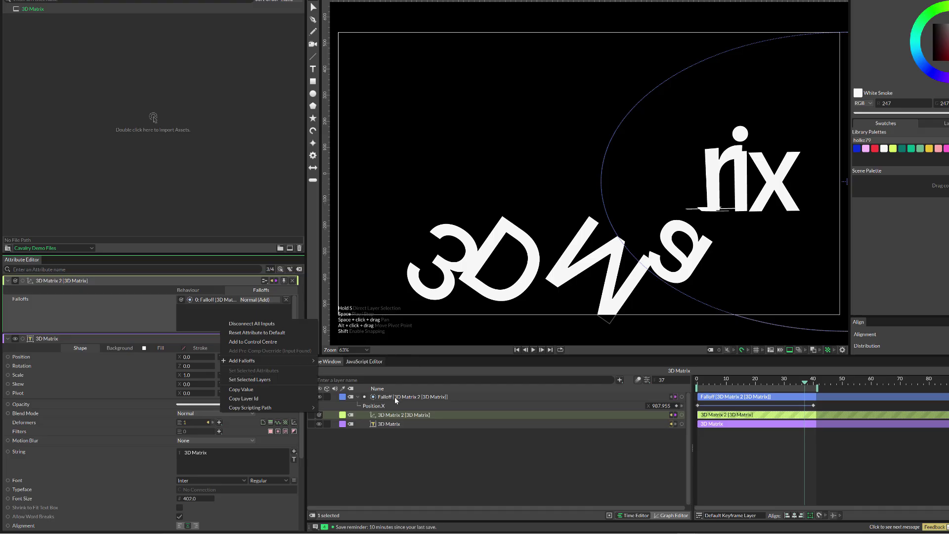
click(713, 286)
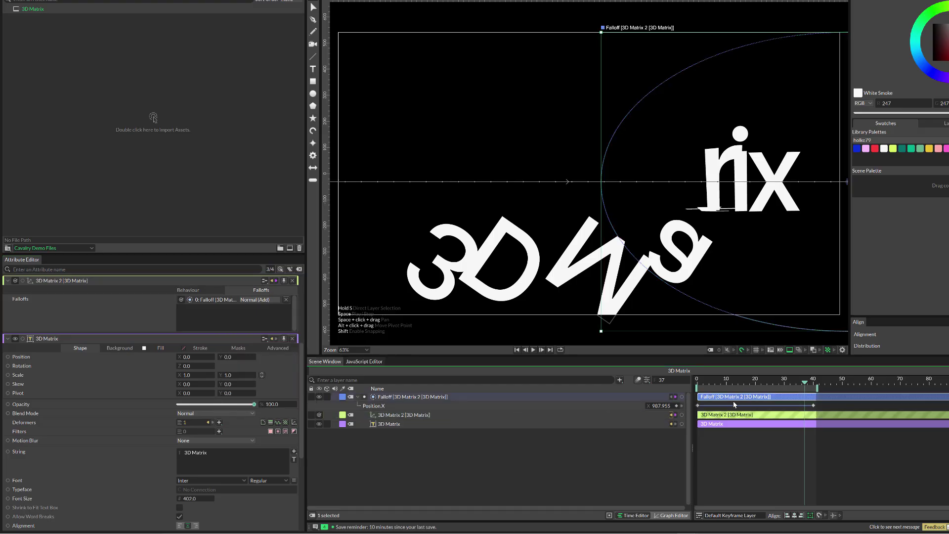
drag(746, 381, 781, 383)
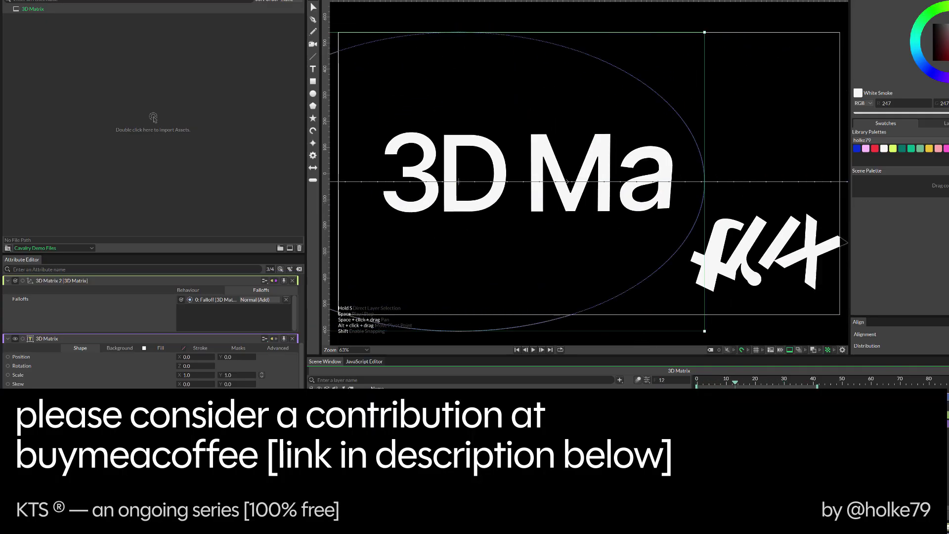